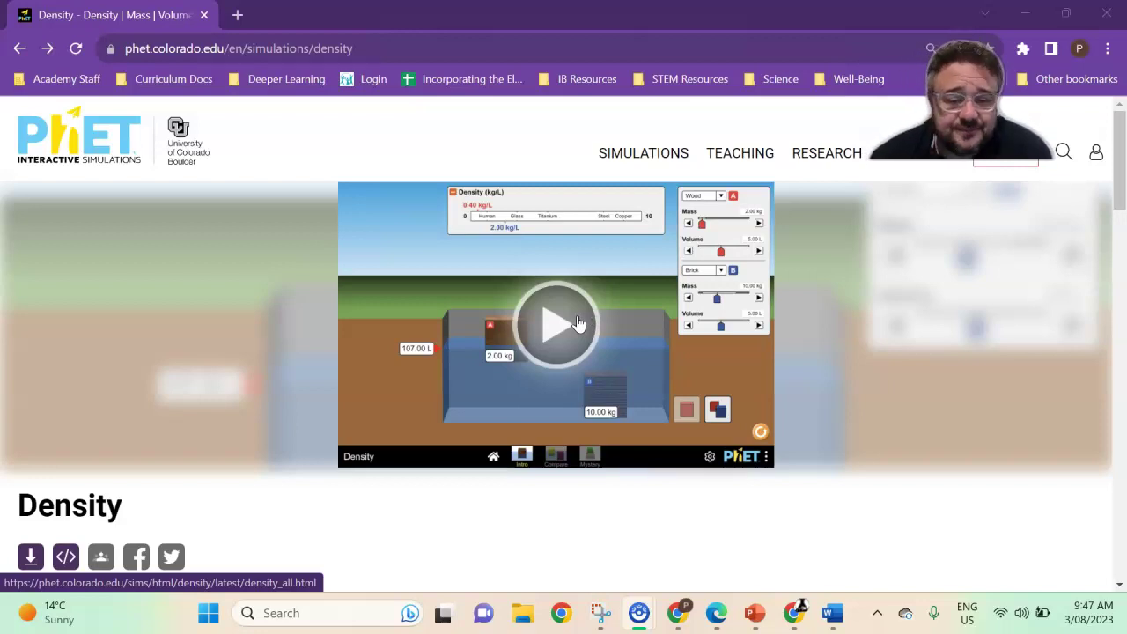
# Step: Launch the Density simulation and let it load to the home screen with Intro, Compare and Mystery
pyautogui.click(579, 324)
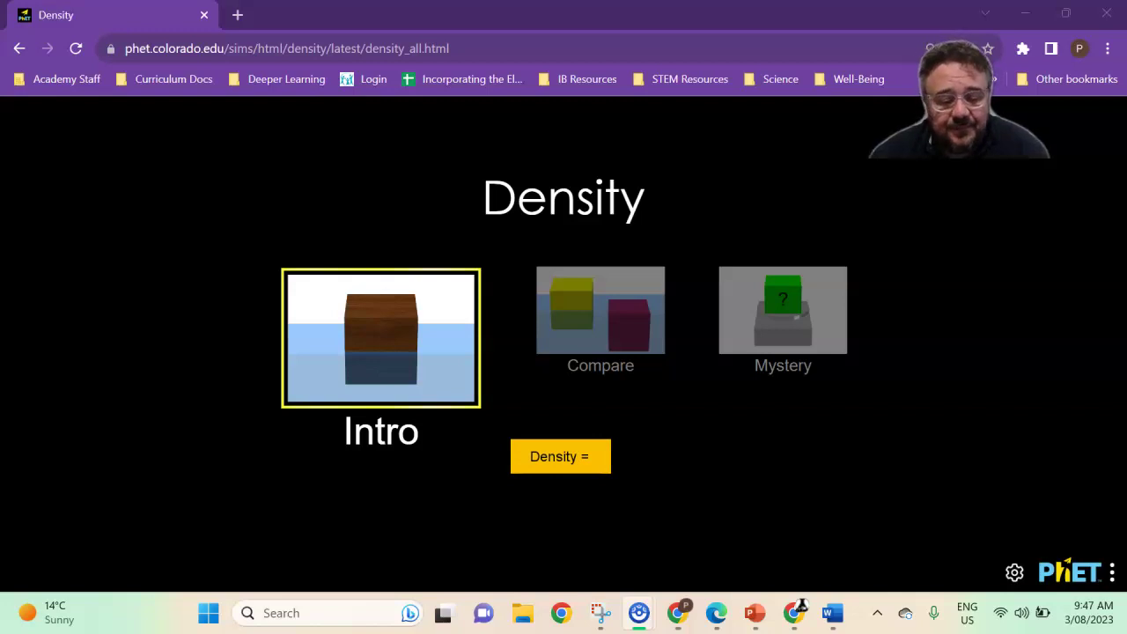
pyautogui.write('mass (')
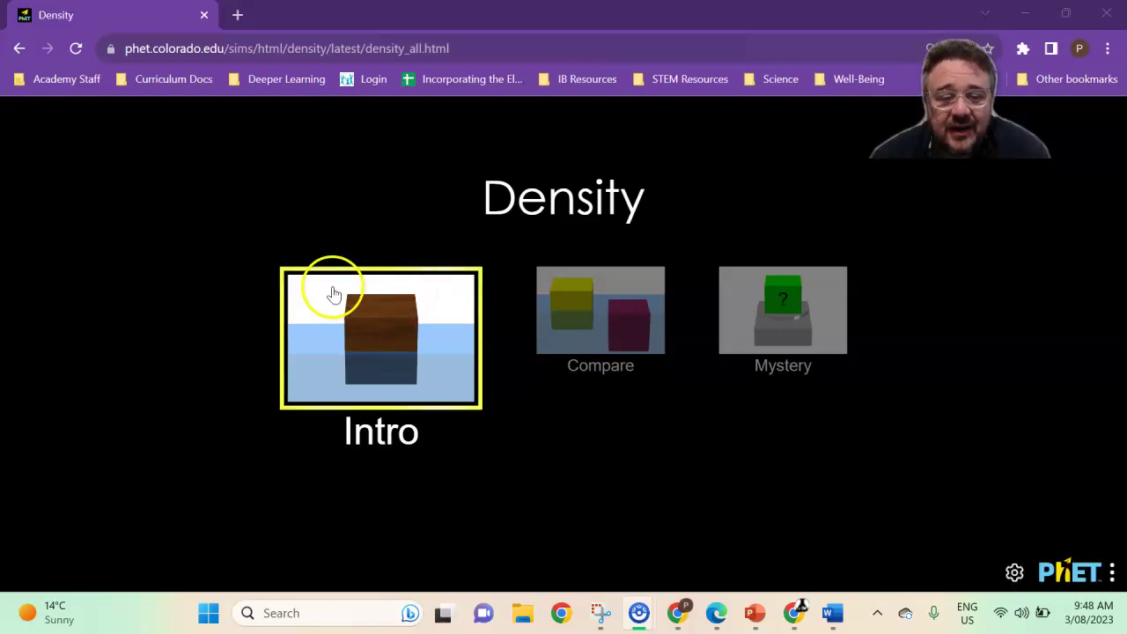
# Step: On the Intro screen, shrink the wood block to 1.00 L so it weighs 0.40 kg
pyautogui.click(360, 312)
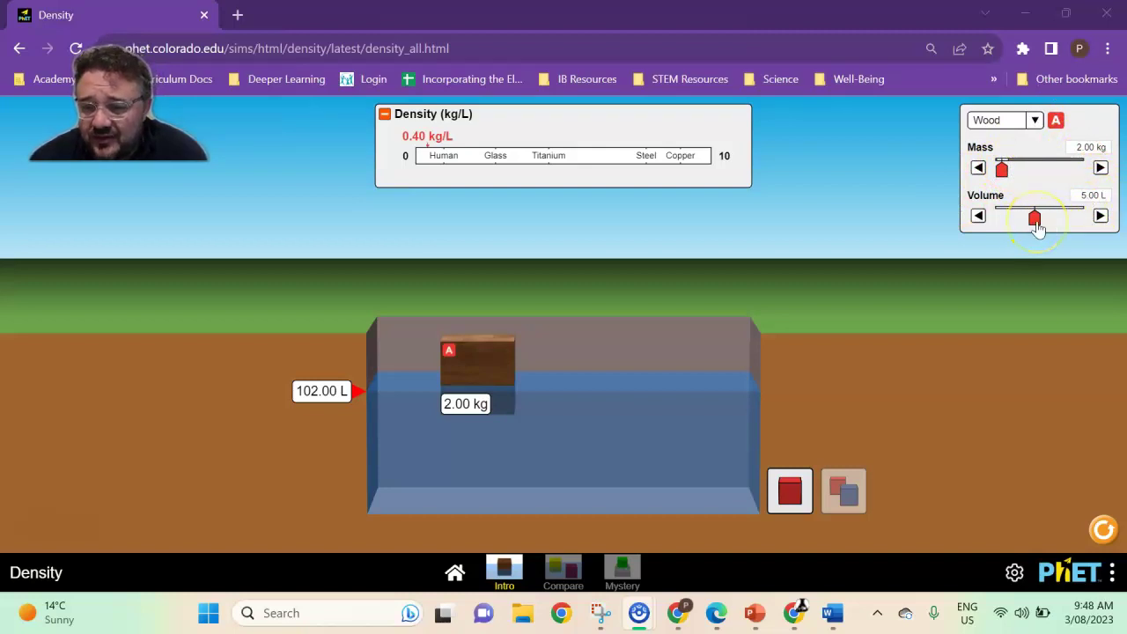
pyautogui.moveTo(1037, 221); pyautogui.dragTo(975, 231)
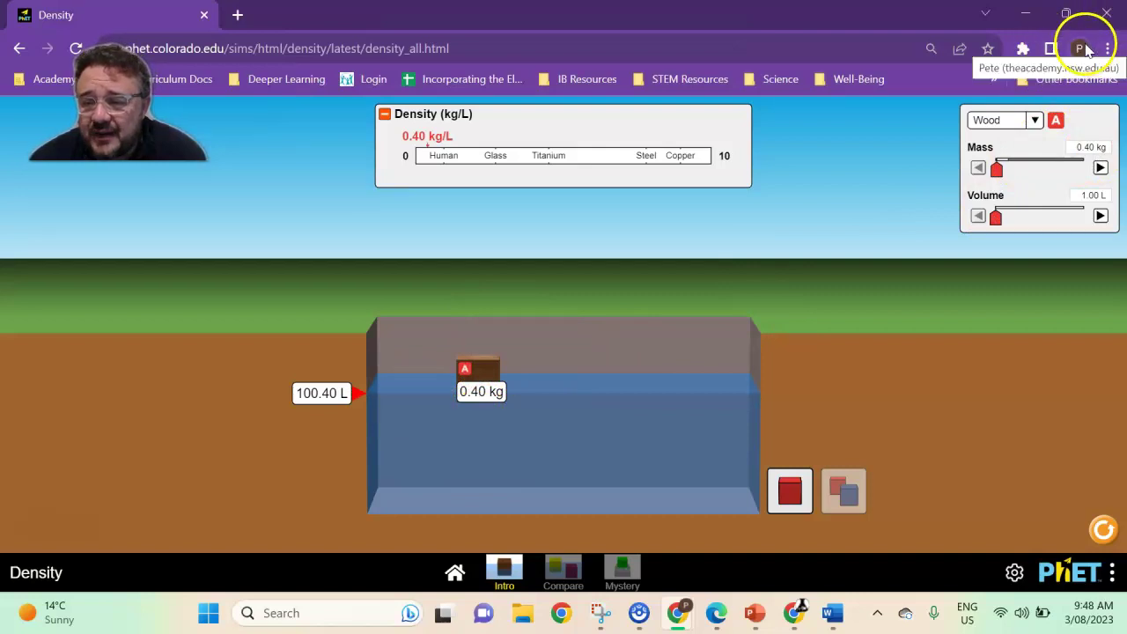
pyautogui.click(1034, 120)
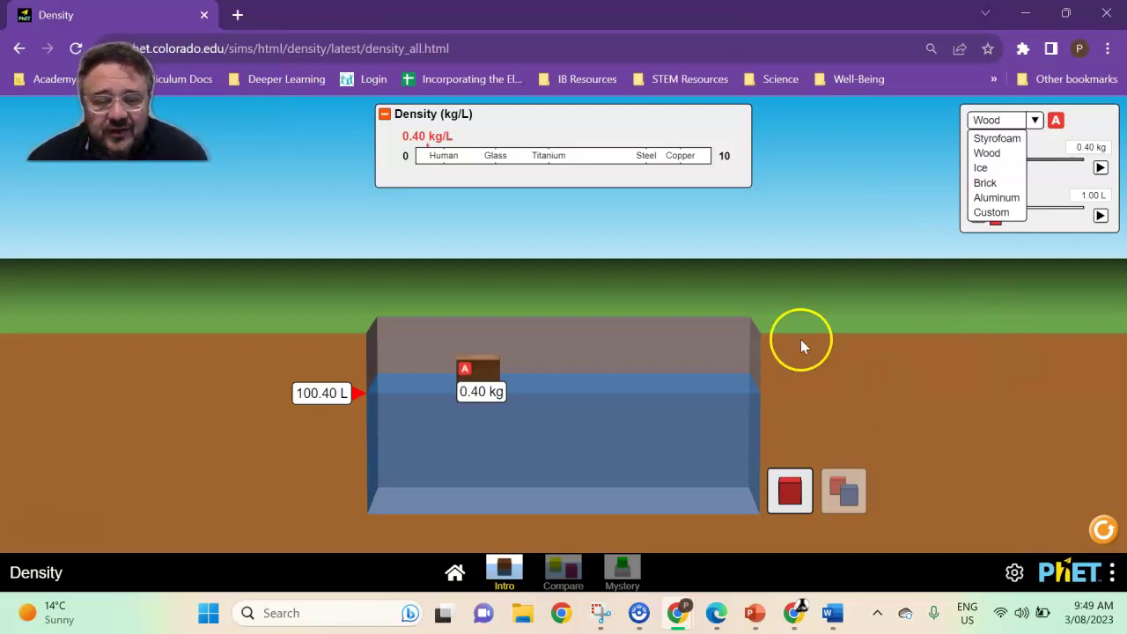
# Step: Close the material list with Wood kept, leaving the 0.40 kg, 1.00 L block floating
pyautogui.click(968, 299)
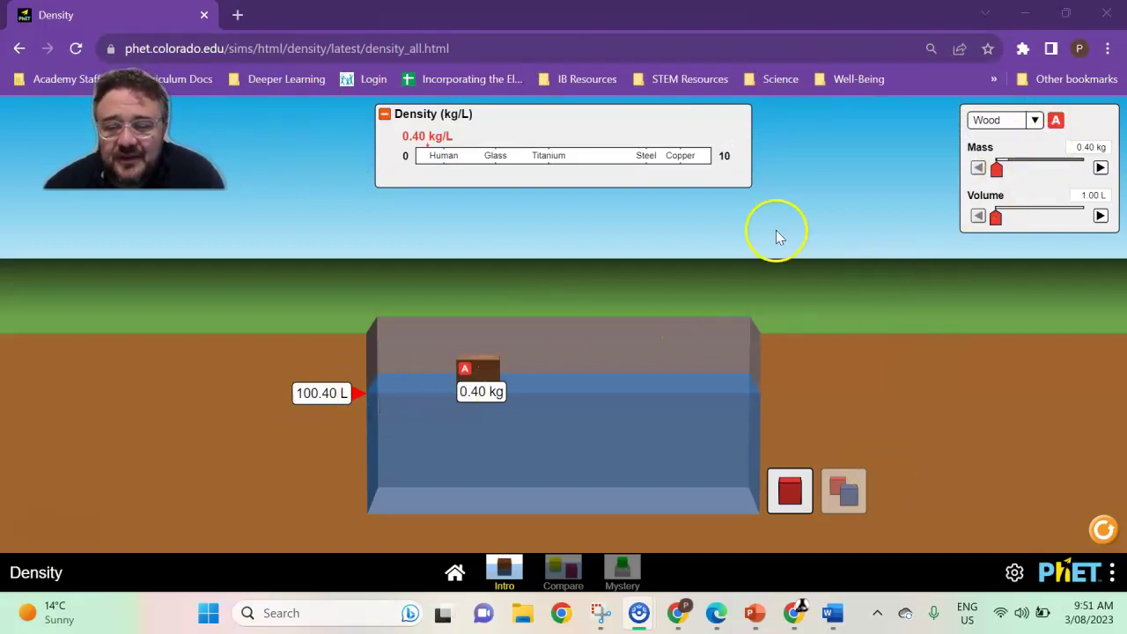
# Step: Make block A Styrofoam and enlarge it to 5.00 L, giving 0.75 kg at 0.15 kg/L
pyautogui.click(1037, 120)
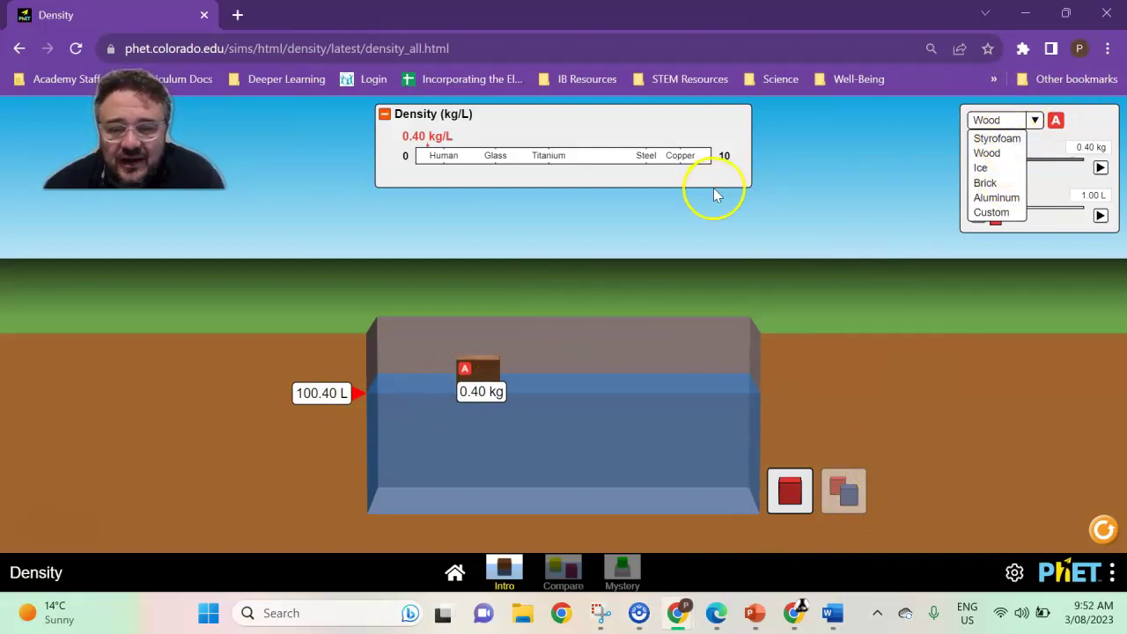
pyautogui.click(992, 139)
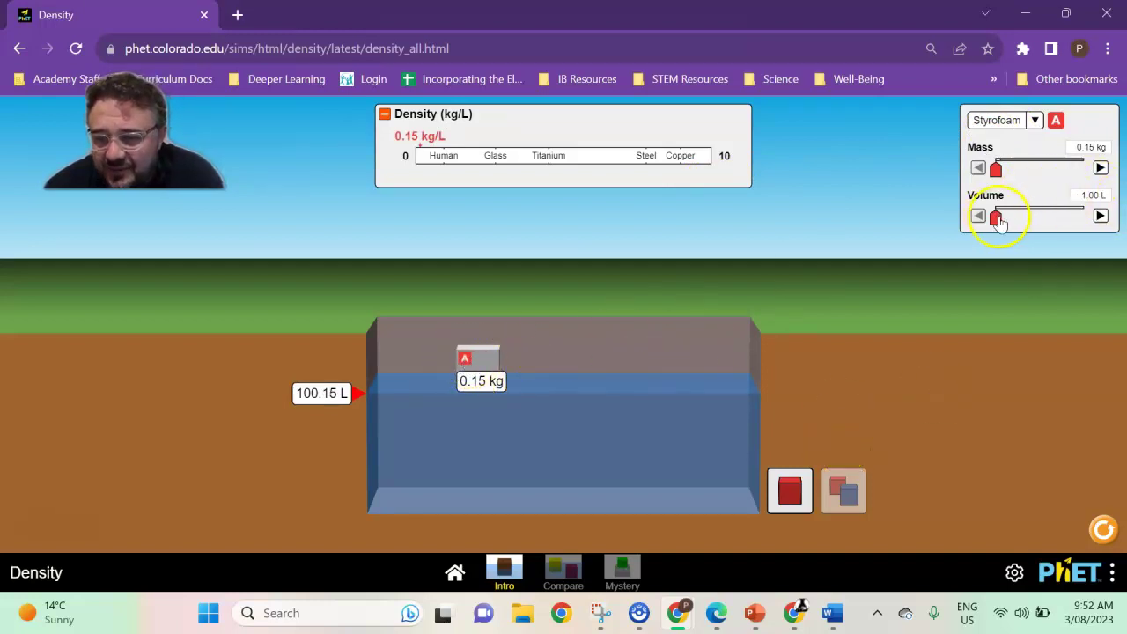
pyautogui.moveTo(1000, 222); pyautogui.dragTo(1036, 220)
pyautogui.click(491, 329)
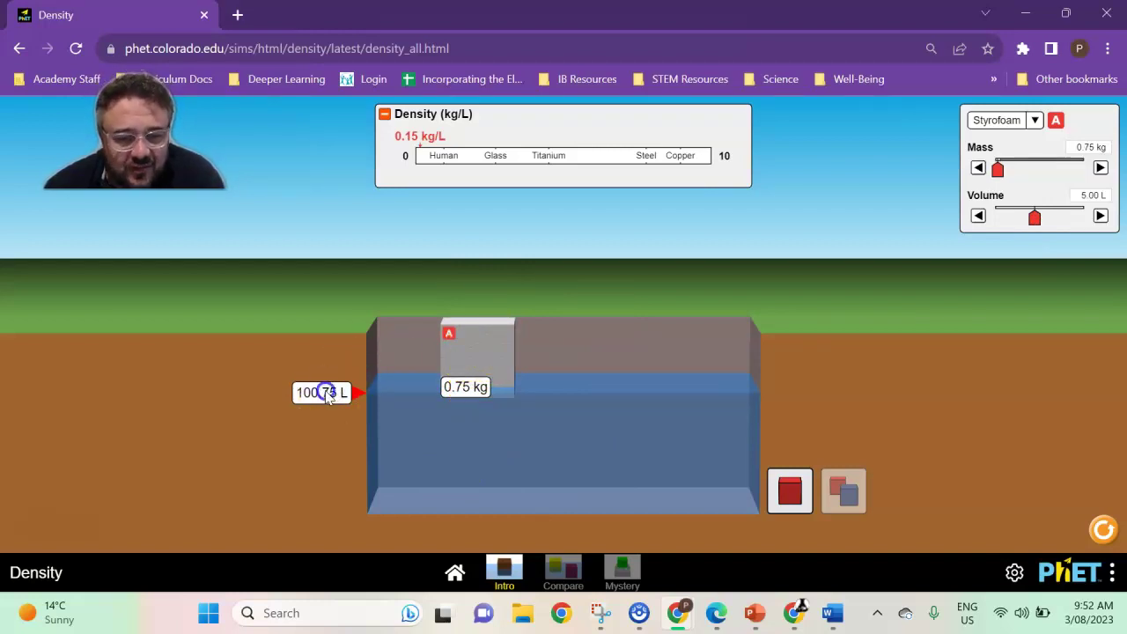
pyautogui.click(351, 375)
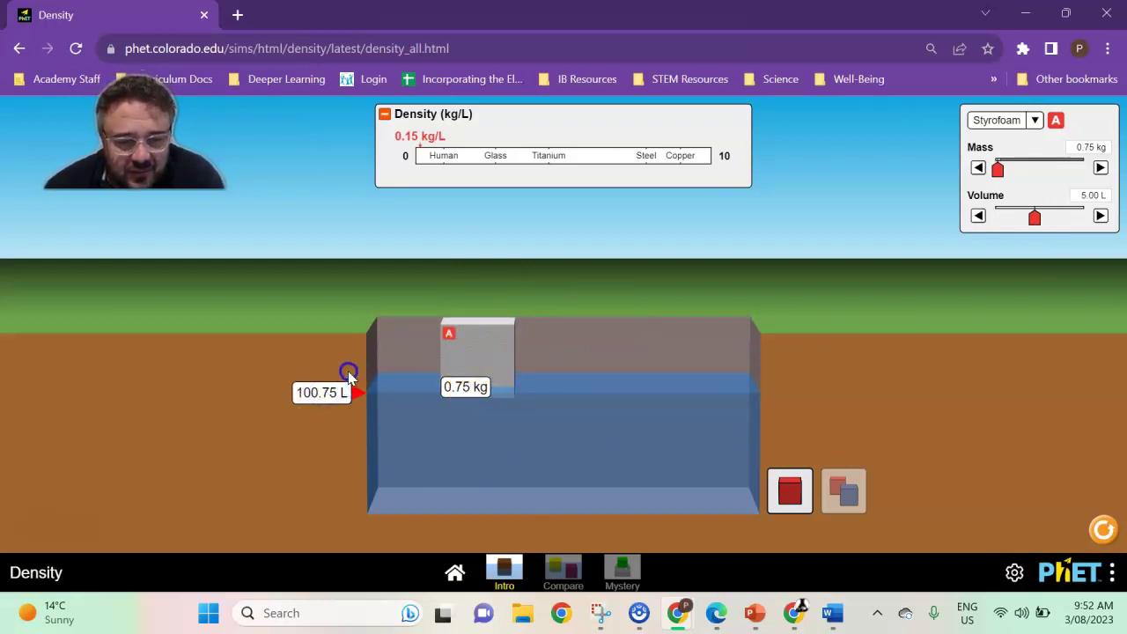
pyautogui.click(645, 394)
pyautogui.click(467, 385)
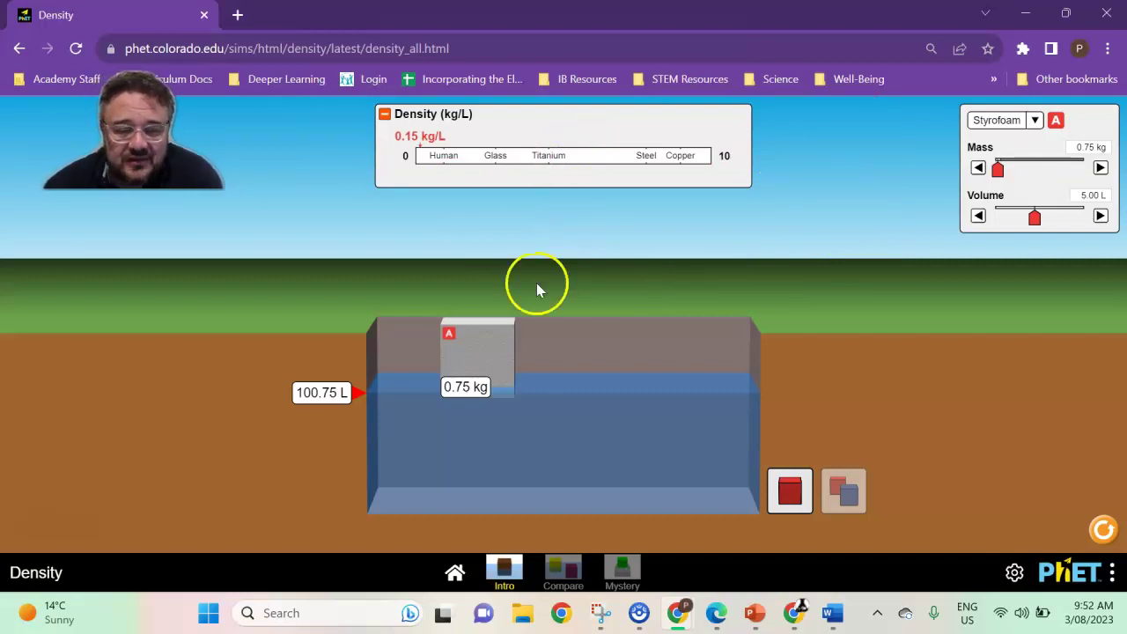
# Step: Move the 0.75 kg Styrofoam block to the pool's right edge, keeping Styrofoam as its material
pyautogui.moveTo(480, 344); pyautogui.dragTo(714, 332)
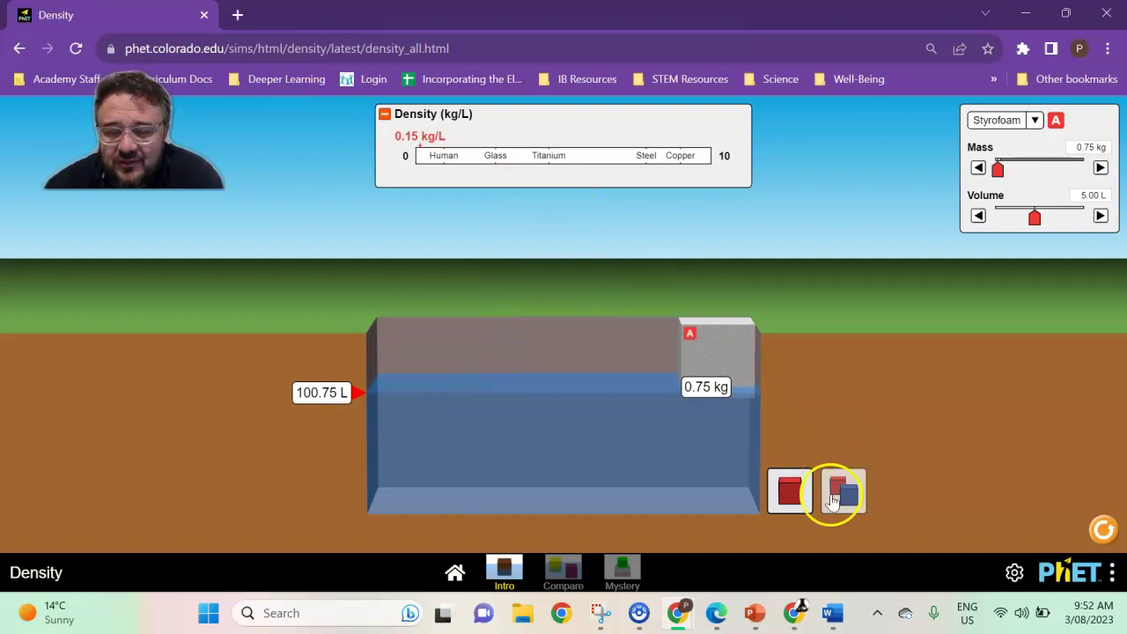
pyautogui.click(1036, 125)
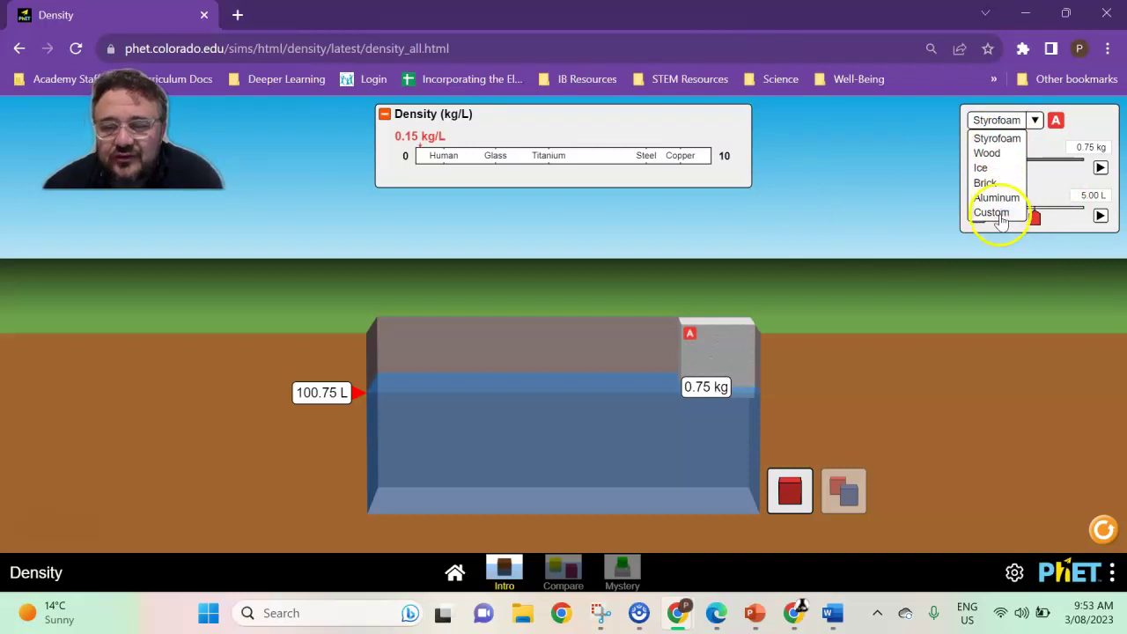
pyautogui.click(890, 184)
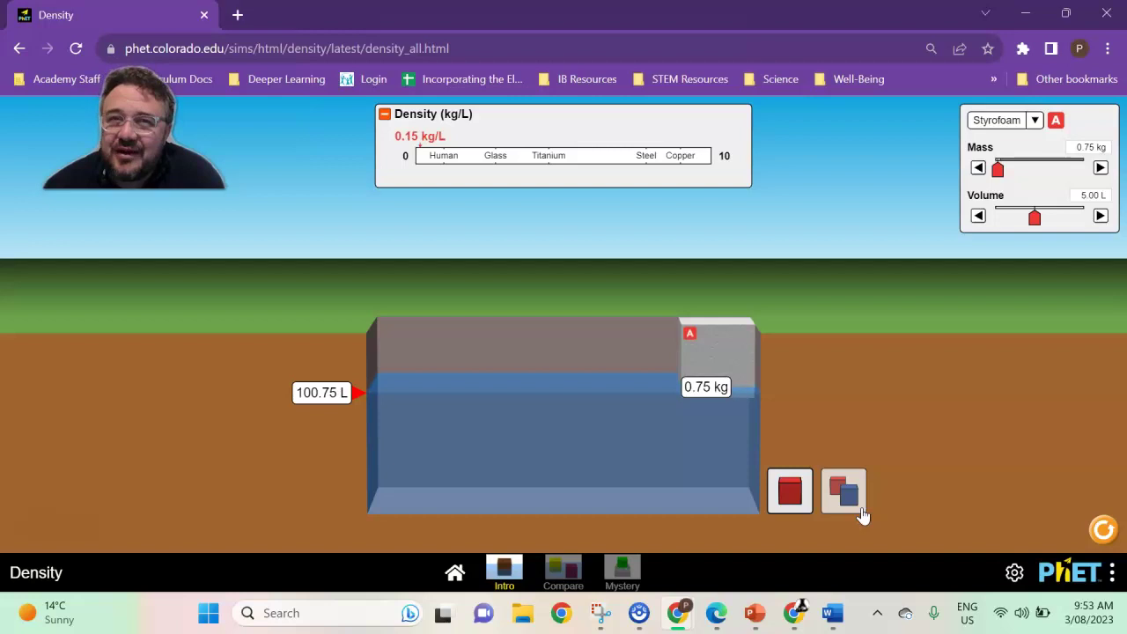
# Step: Add a second Aluminum block to the pool, then return to a single block
pyautogui.click(867, 394)
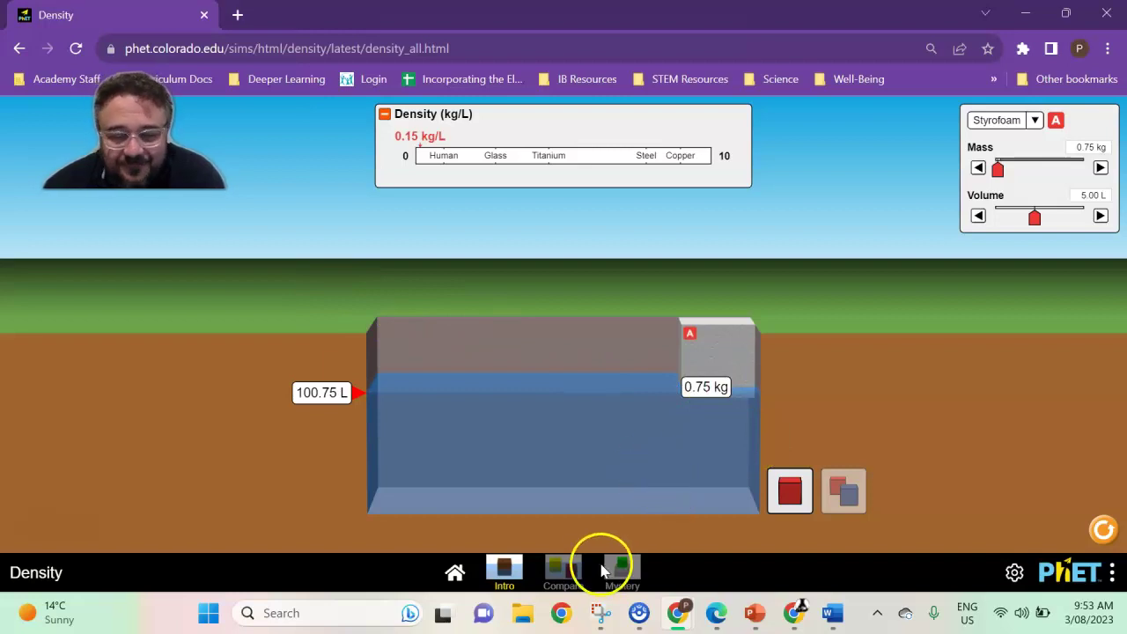
pyautogui.click(843, 494)
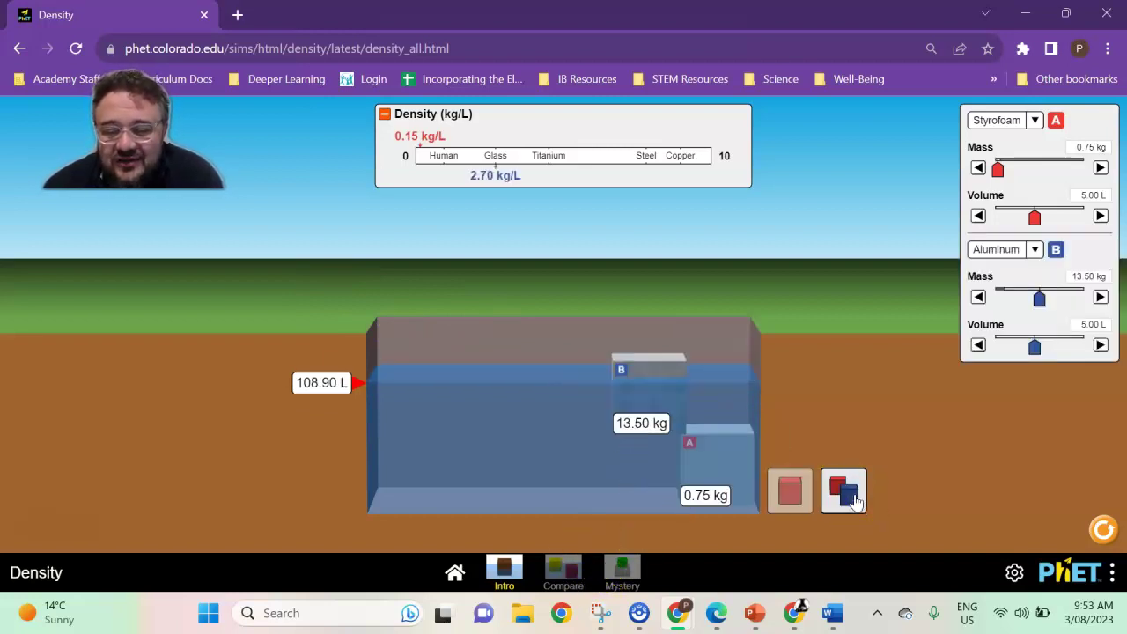
pyautogui.click(790, 495)
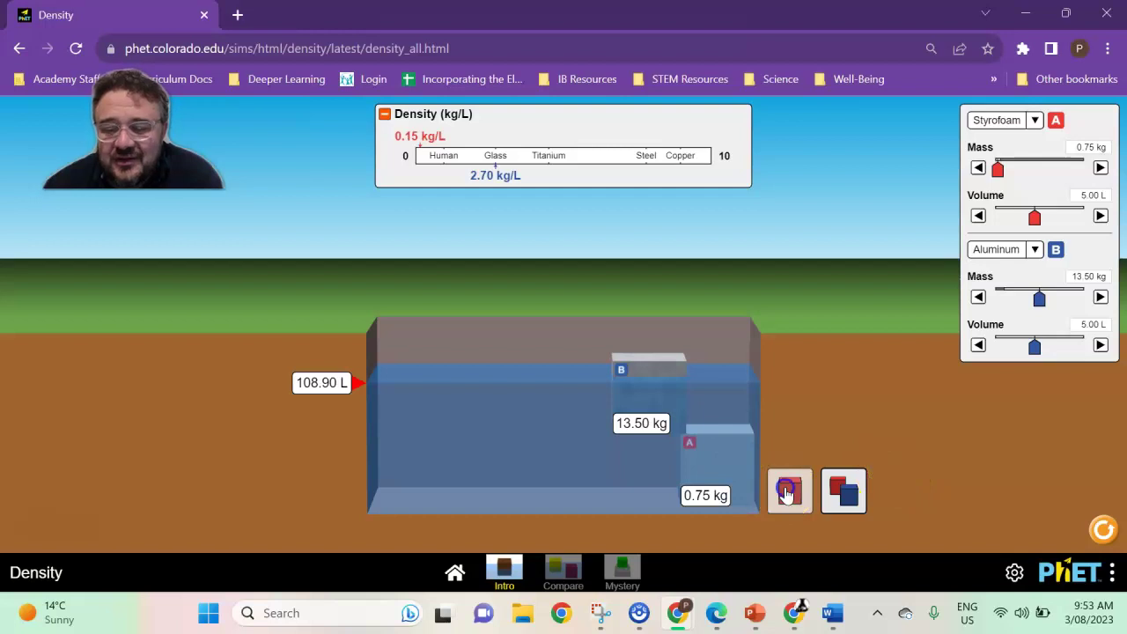
# Step: On the Compare screen, cycle through Same Volume, Same Density and Same Mass, ending on Same Density
pyautogui.click(561, 575)
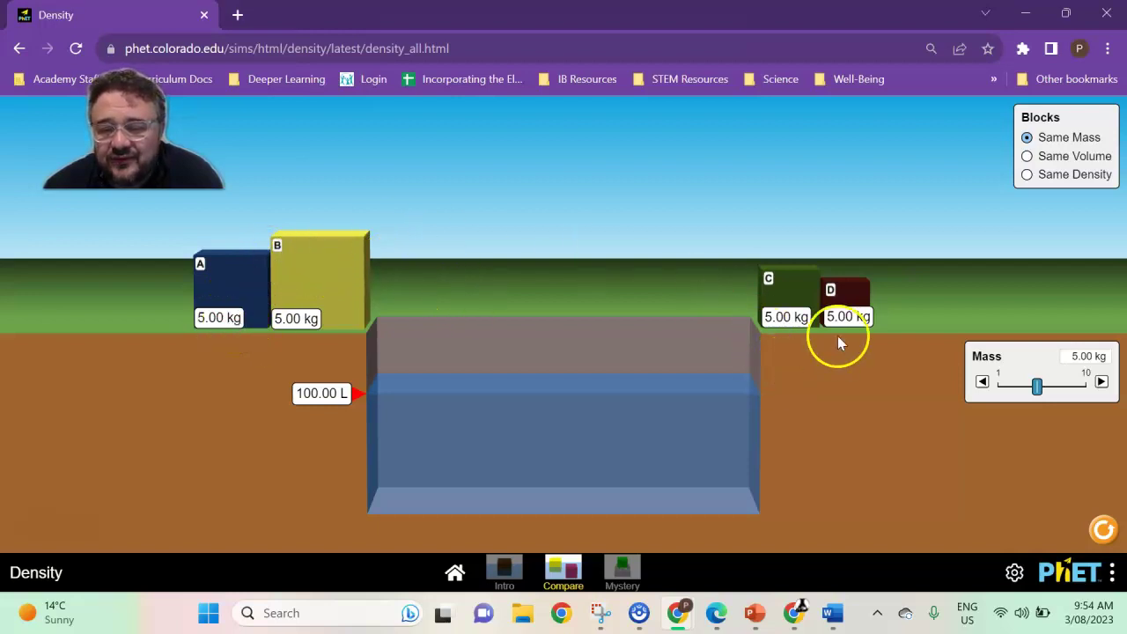
pyautogui.click(1027, 157)
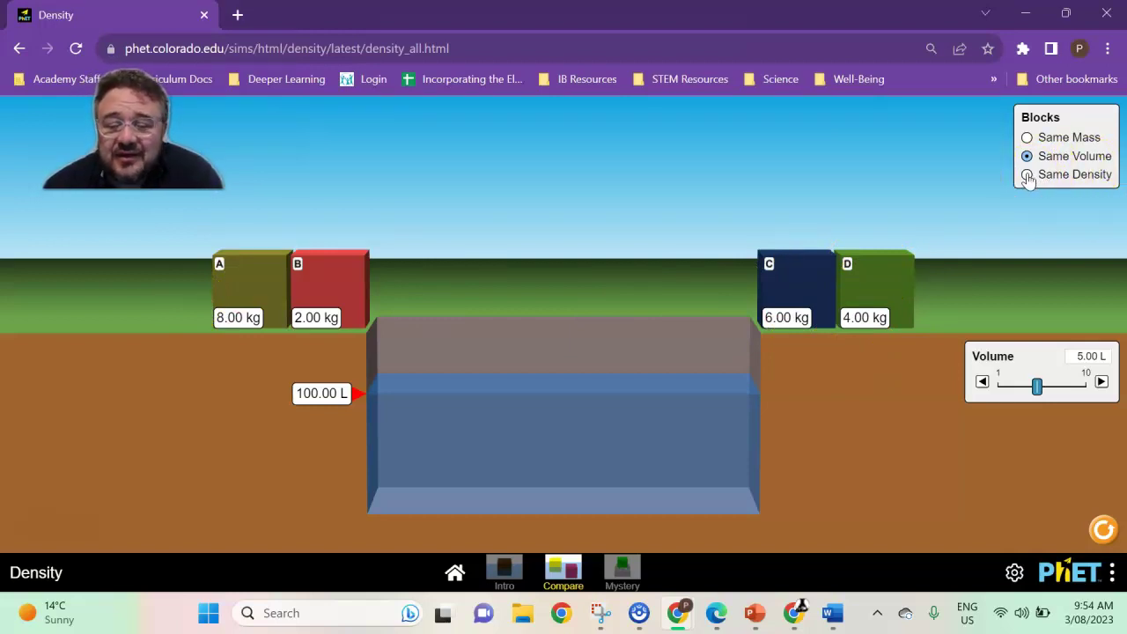
pyautogui.click(1028, 176)
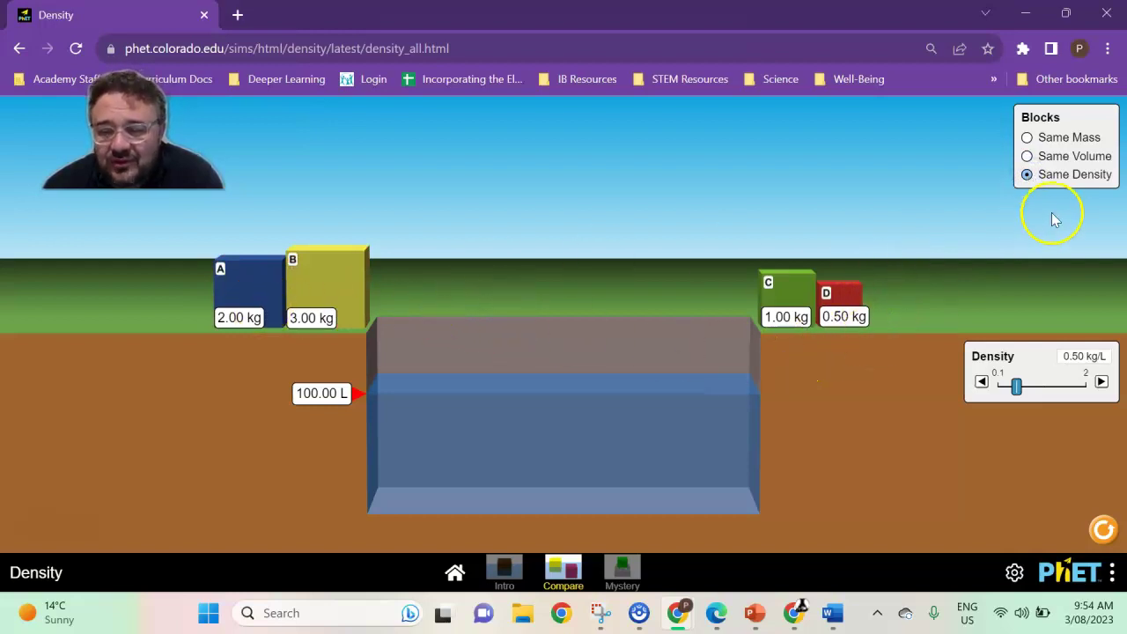
pyautogui.click(1027, 138)
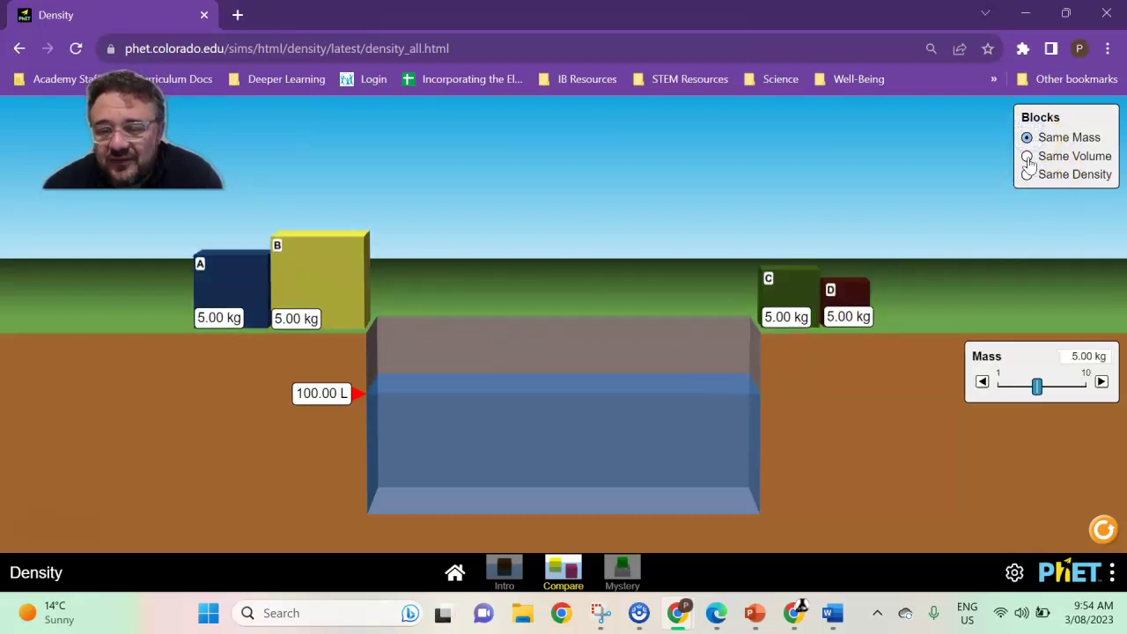
pyautogui.click(1027, 156)
pyautogui.click(1027, 175)
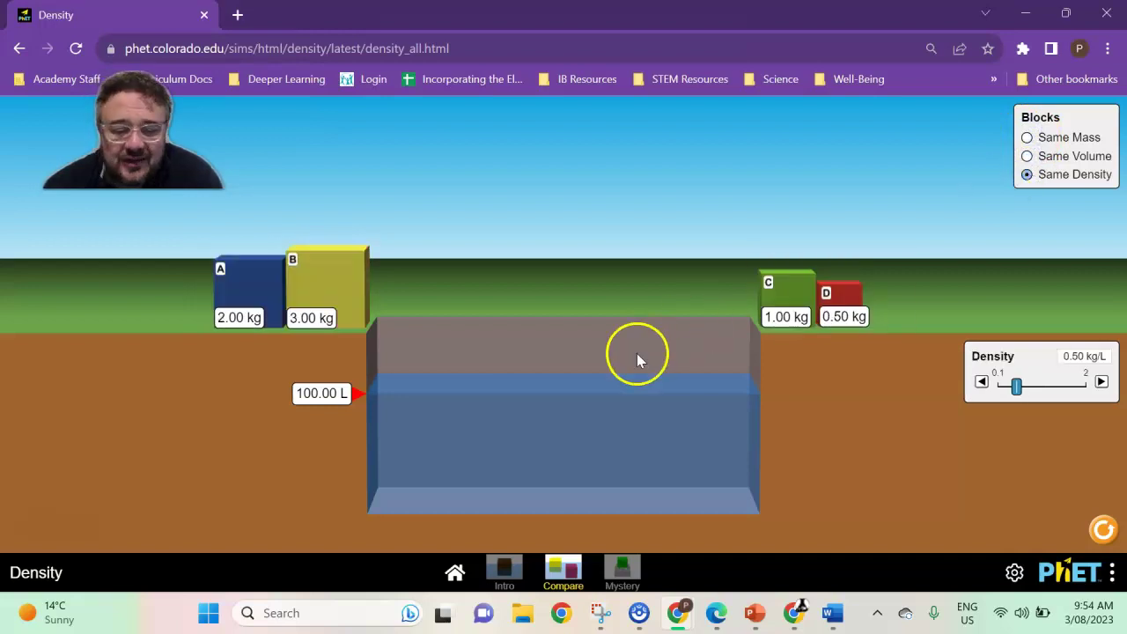
# Step: Return to the Intro screen showing the 5.00 L Styrofoam block at 0.75 kg
pyautogui.click(503, 571)
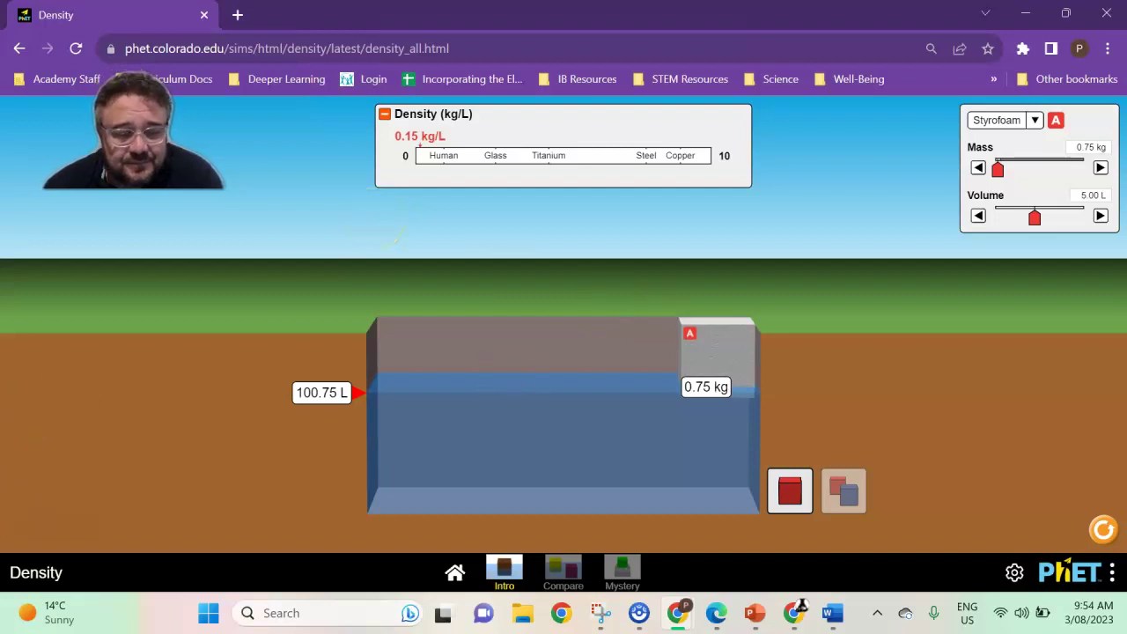
pyautogui.hotkey('alt', 'Tab')
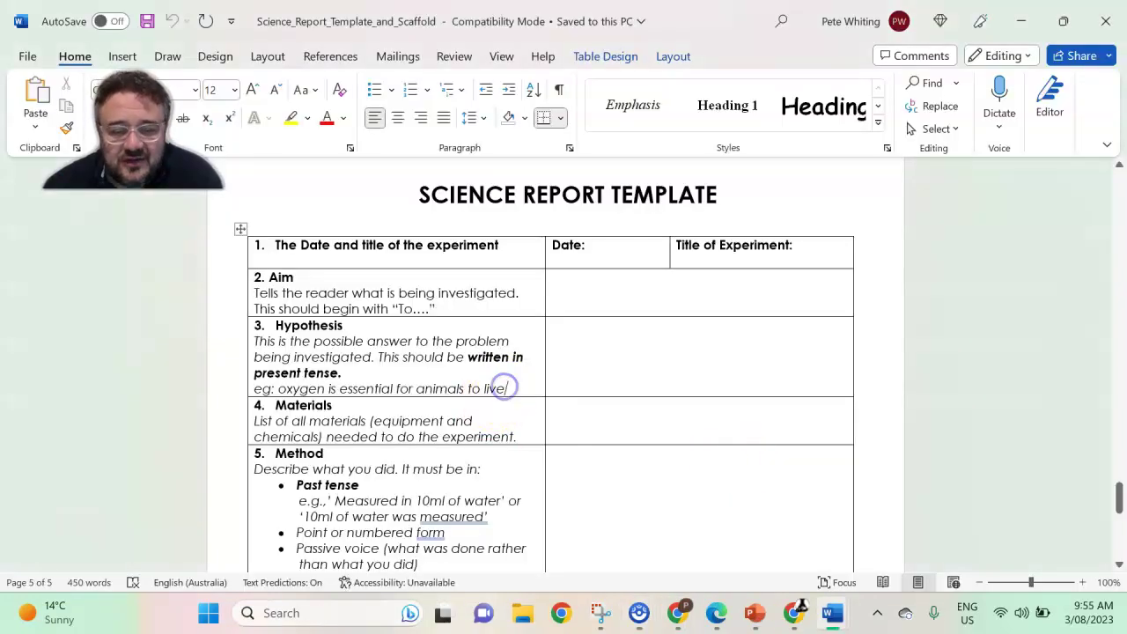
pyautogui.moveTo(502, 389); pyautogui.dragTo(290, 390)
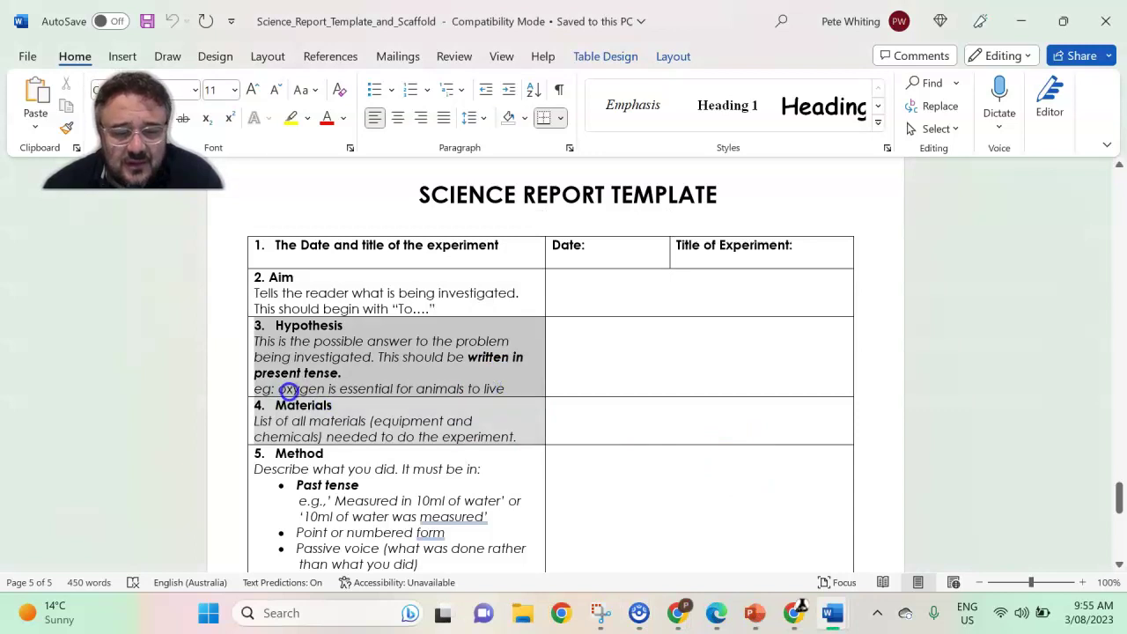
pyautogui.click(291, 388)
pyautogui.click(637, 313)
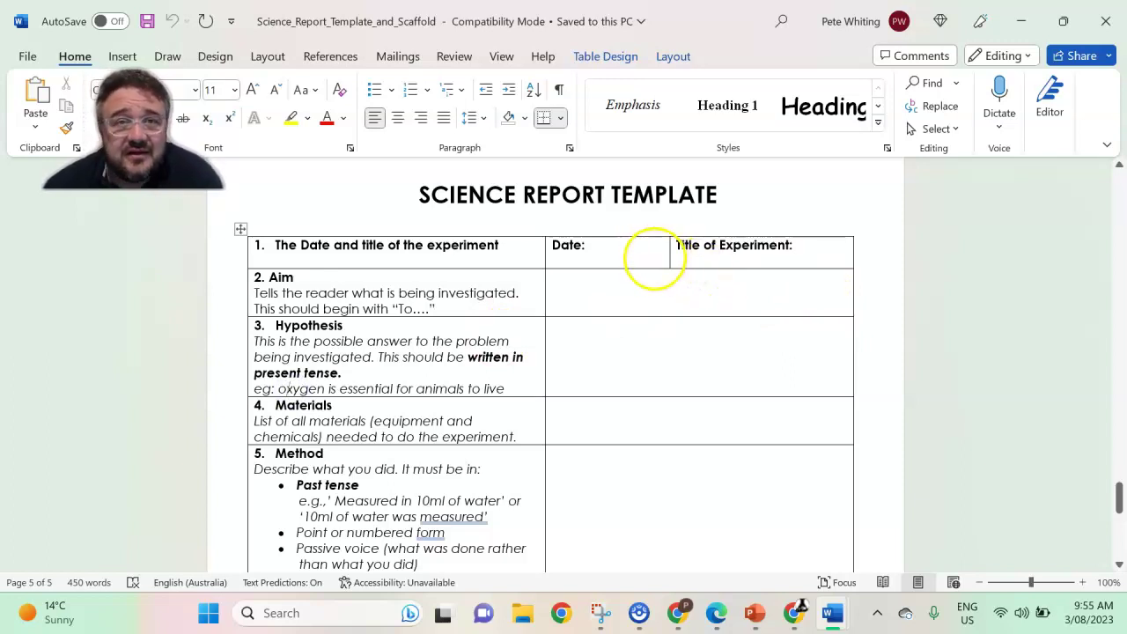
pyautogui.click(823, 249)
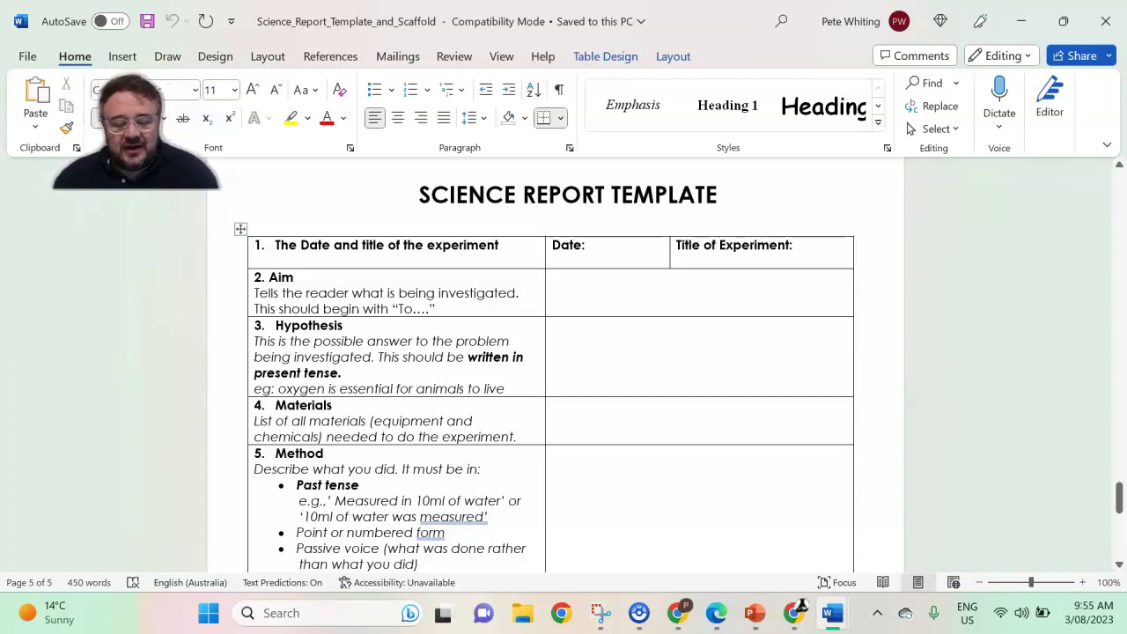
# Step: Enter 'The relationship between density and buoyancy' as the experiment title
pyautogui.write('The relationship be')
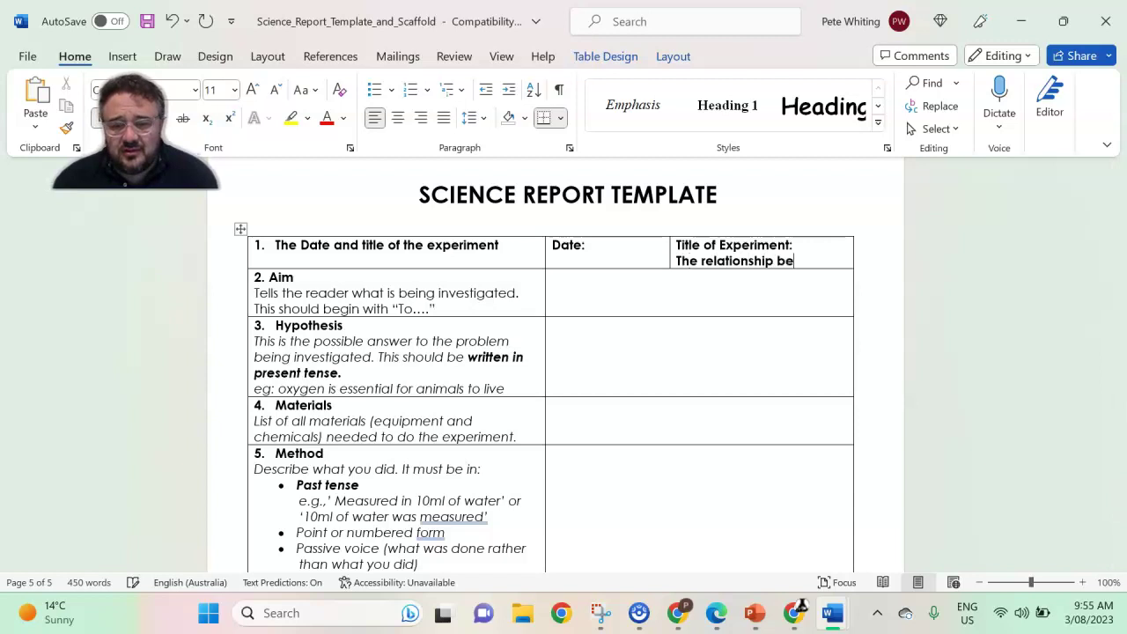
pyautogui.write('tween')
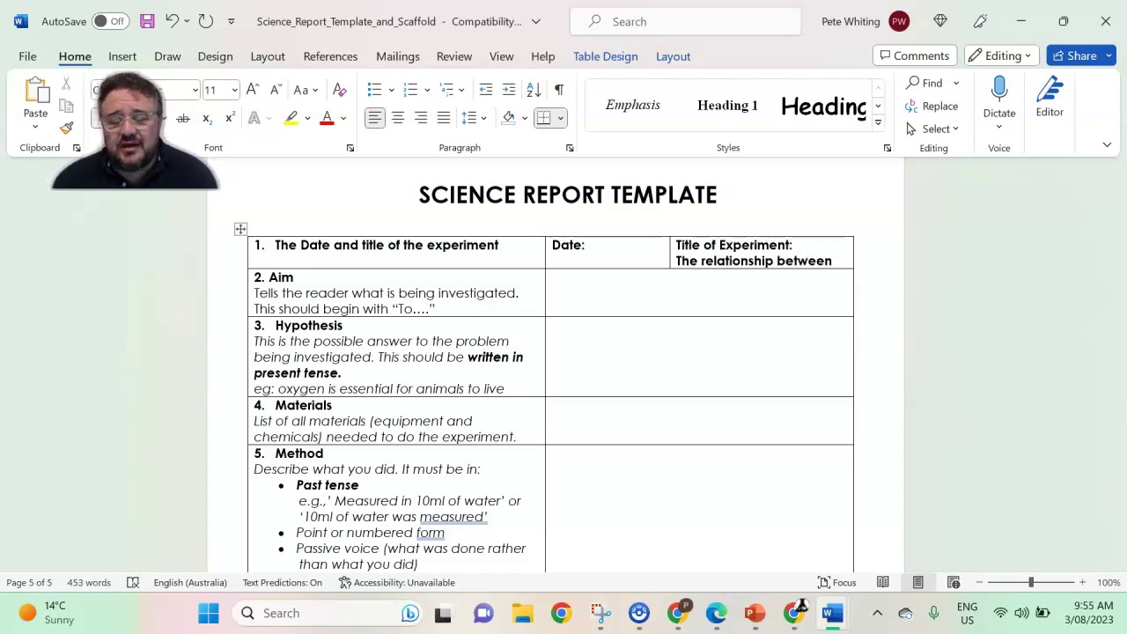
pyautogui.write(' densi')
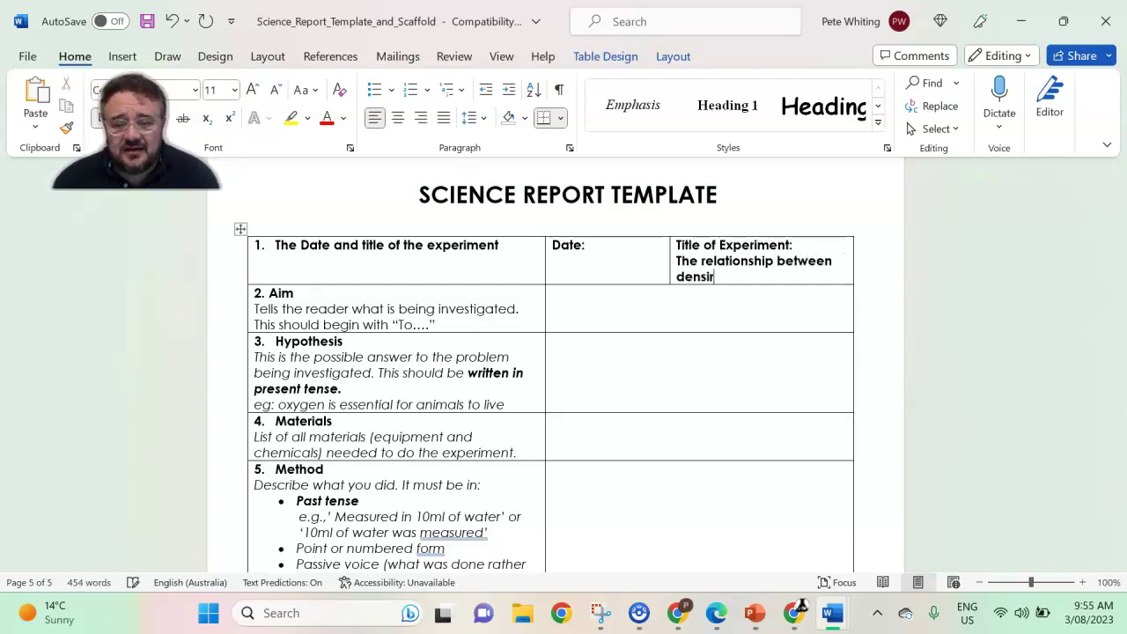
pyautogui.write('ty and b')
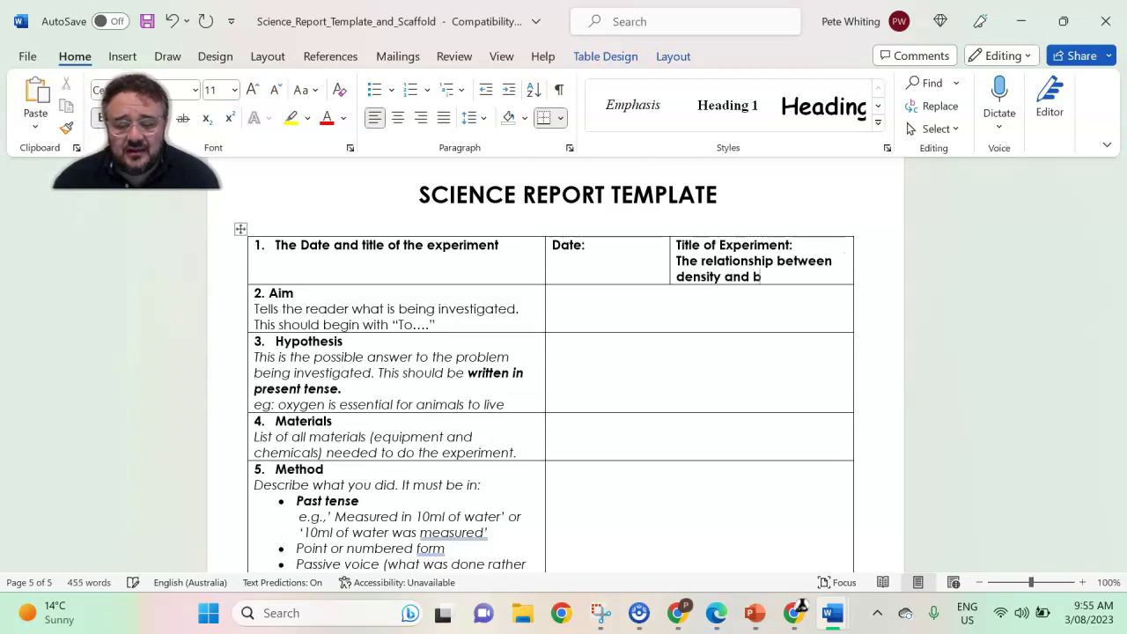
pyautogui.write('our')
pyautogui.write('ancy')
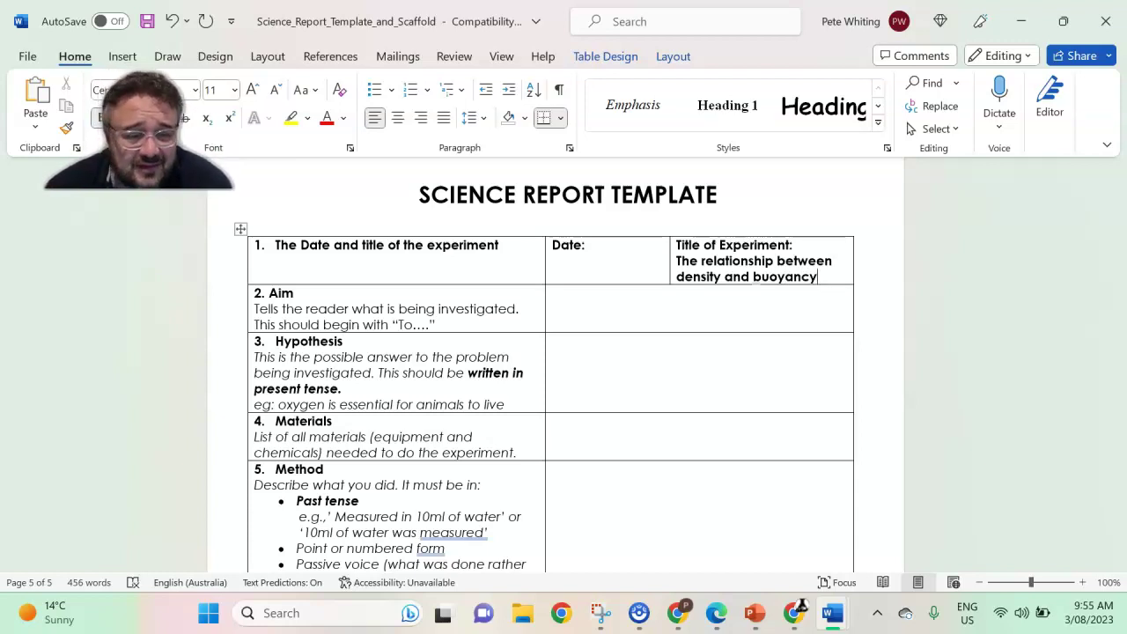
pyautogui.click(656, 302)
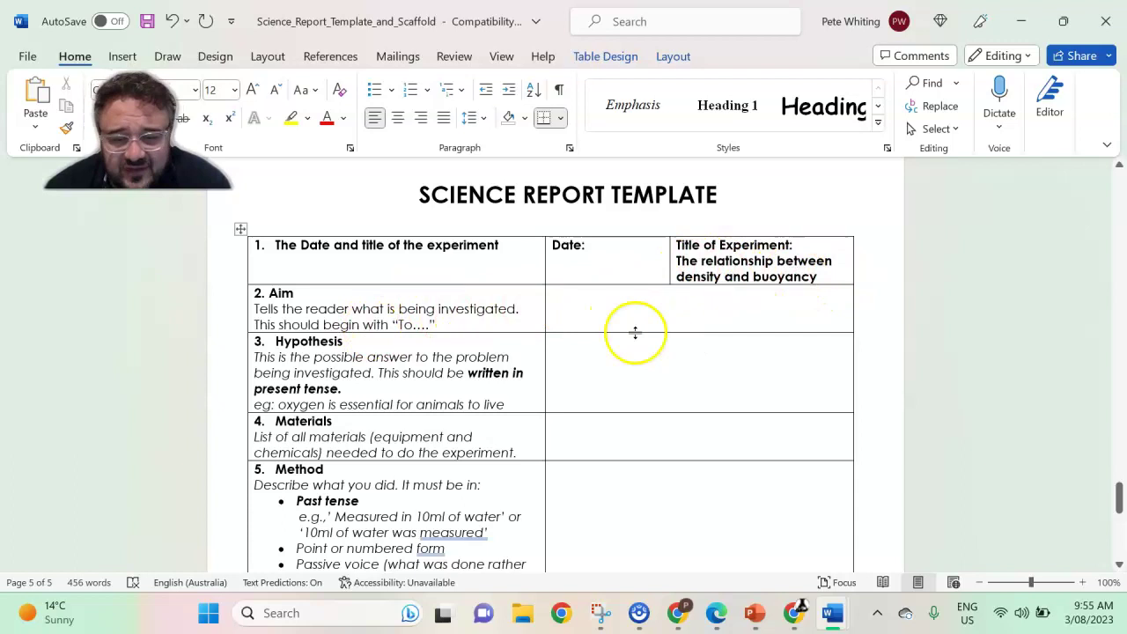
# Step: Replace the oxygen example with 'If there is a relationship between… as the independent variable increases the dependent variable'
pyautogui.scroll(-2, 631, 364)
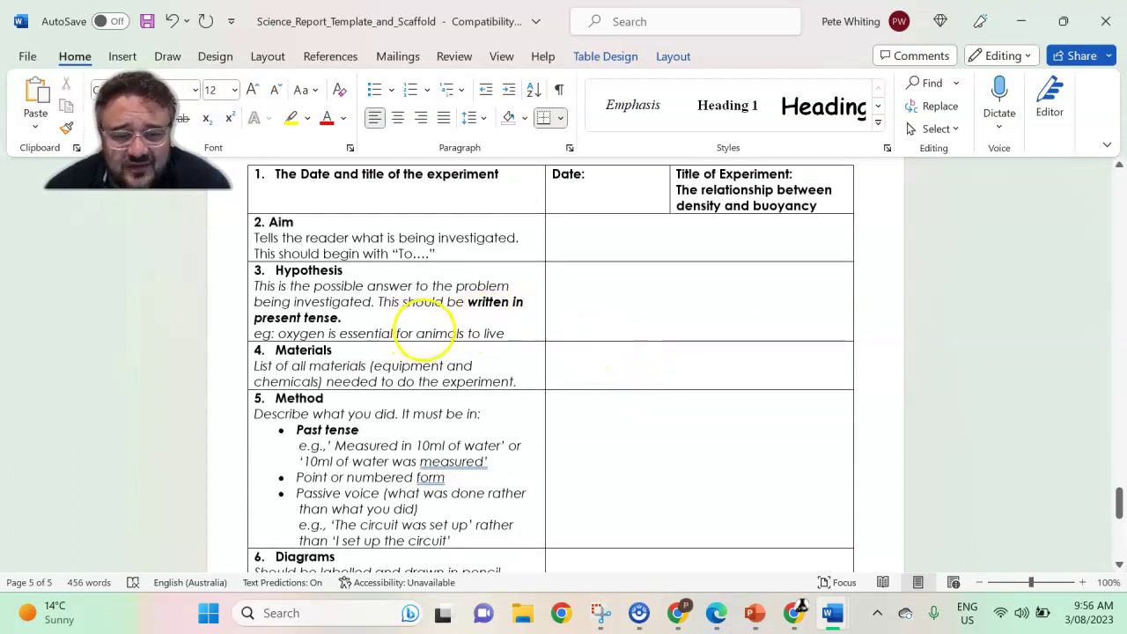
pyautogui.click(285, 334)
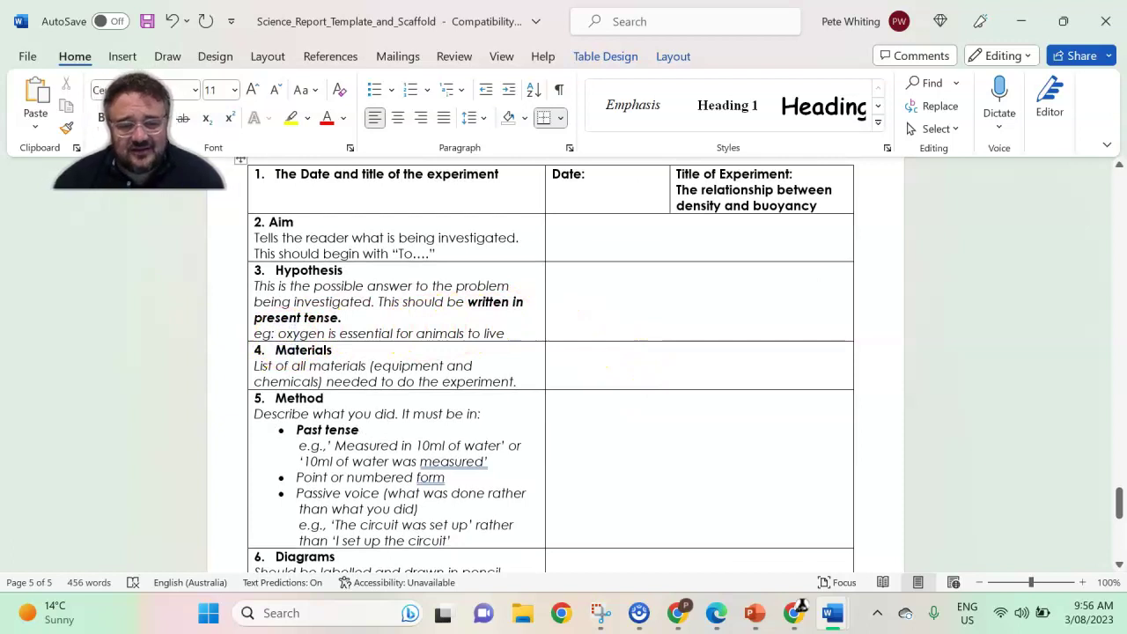
pyautogui.moveTo(278, 334); pyautogui.dragTo(504, 333)
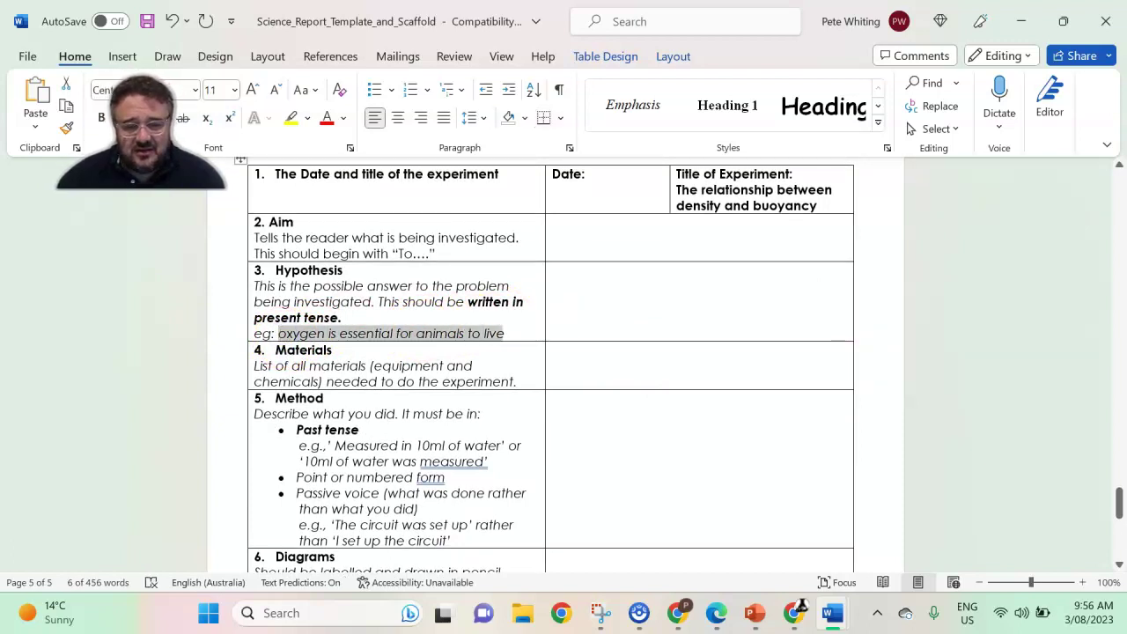
pyautogui.write('If ther')
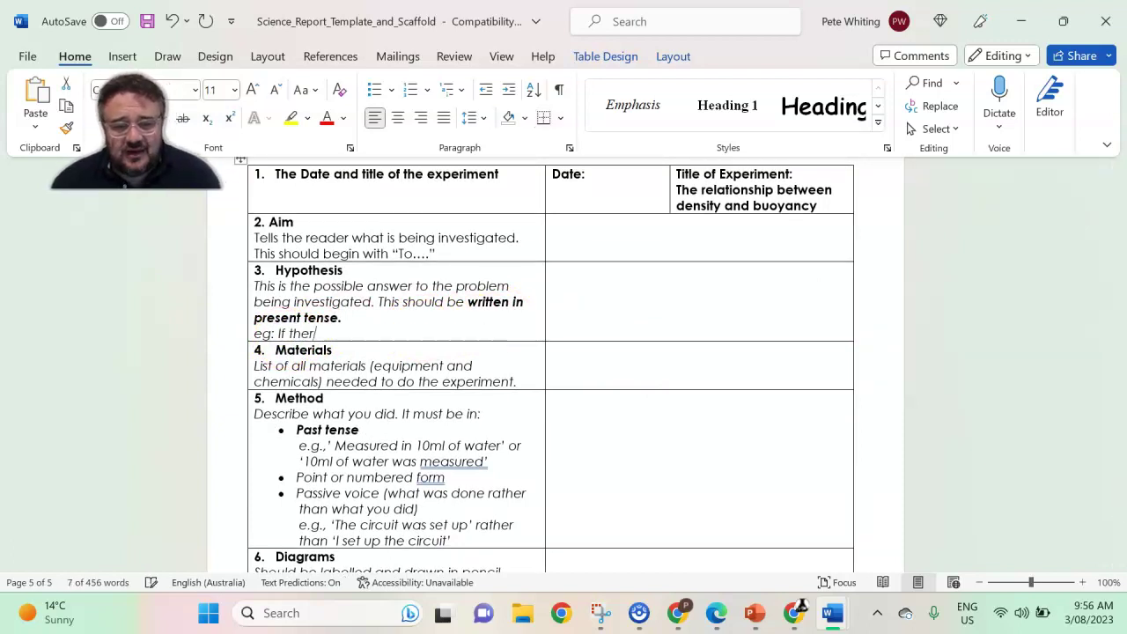
pyautogui.write('e is a relati')
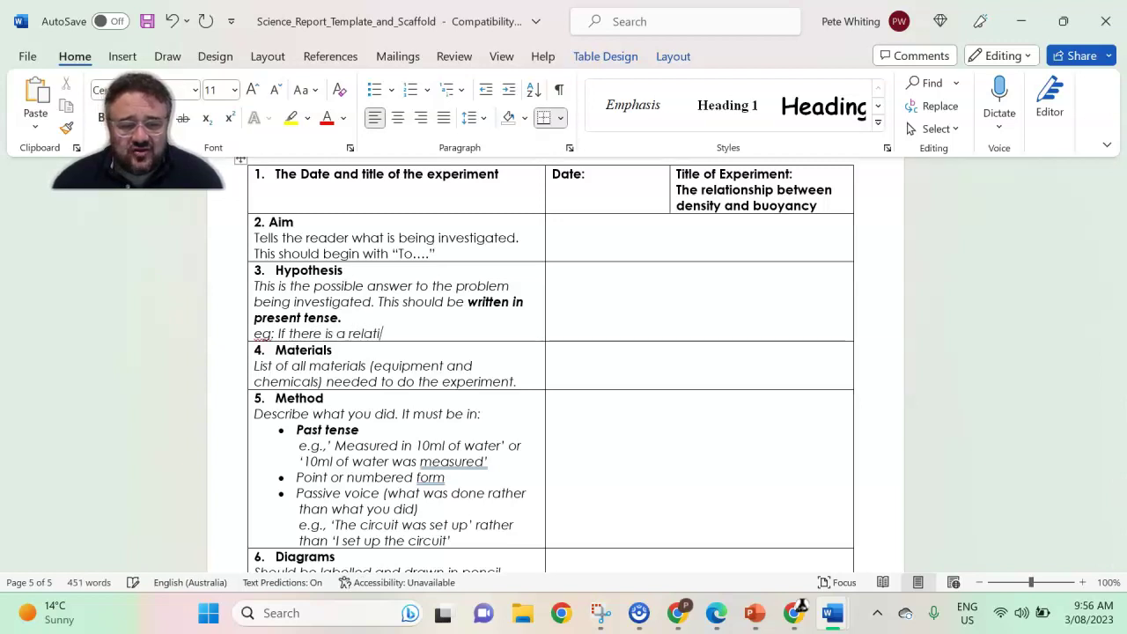
pyautogui.write('onship between (')
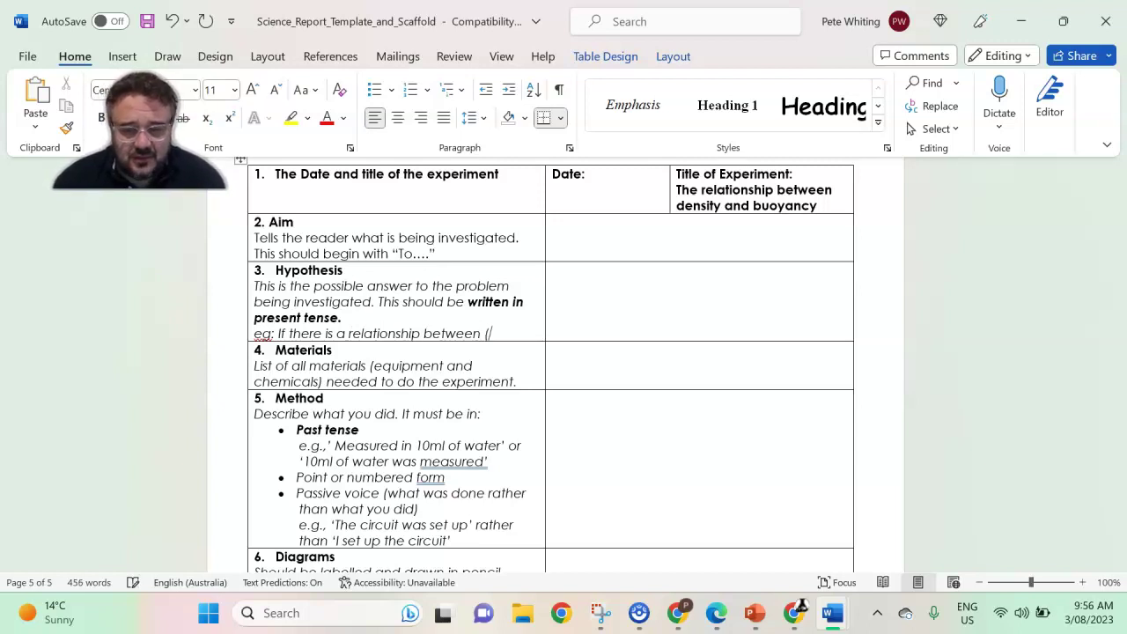
pyautogui.write('Indepen')
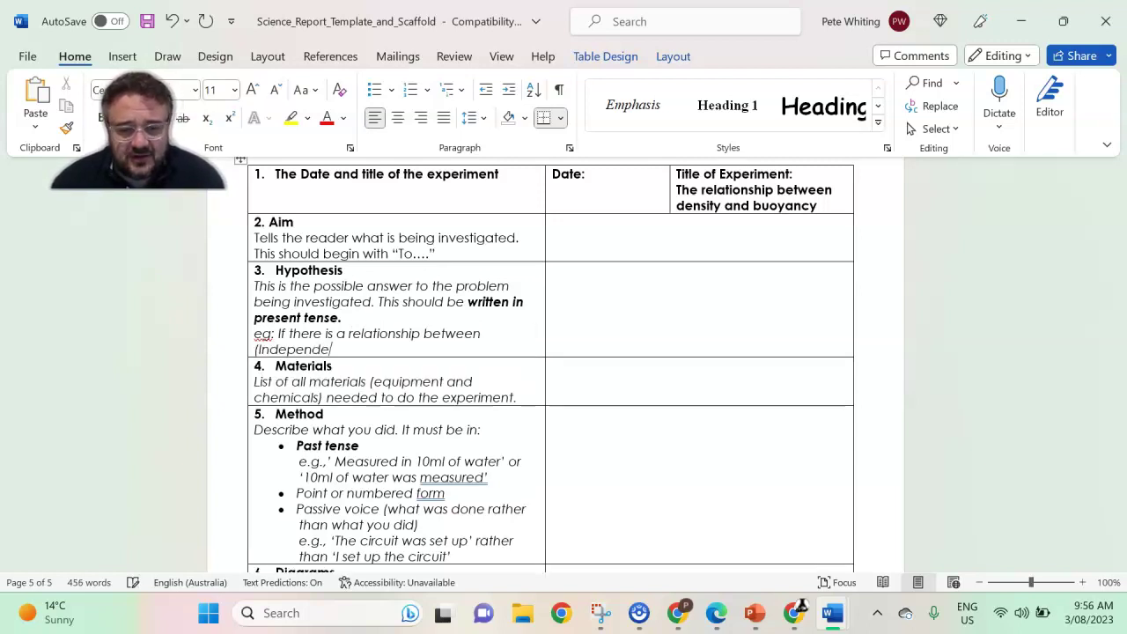
pyautogui.write('dent Variab')
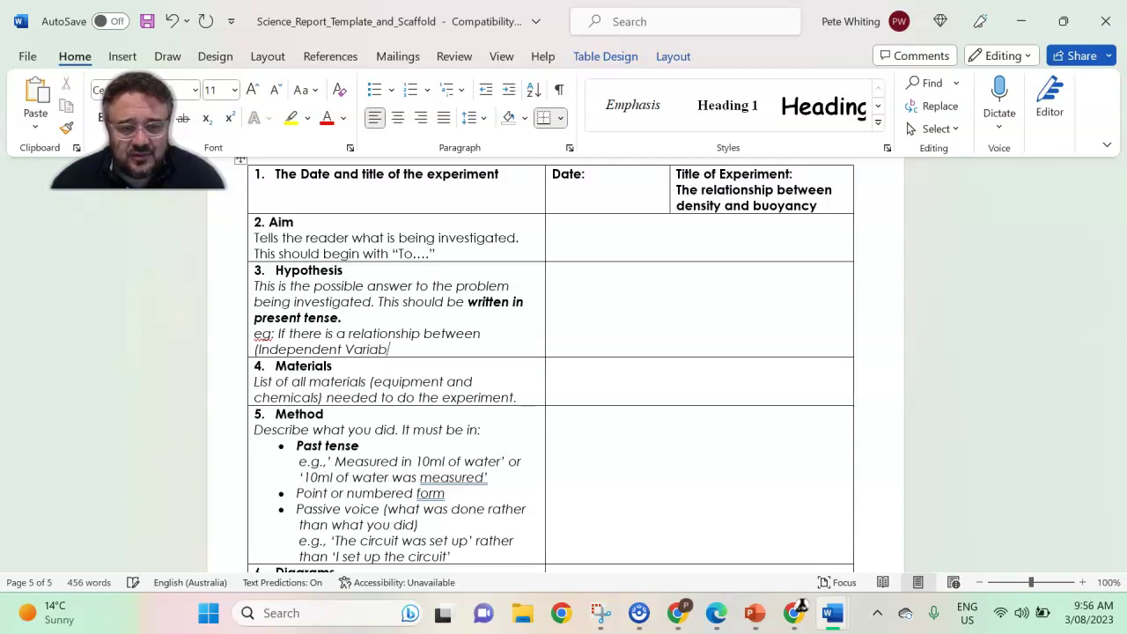
pyautogui.write('le) an')
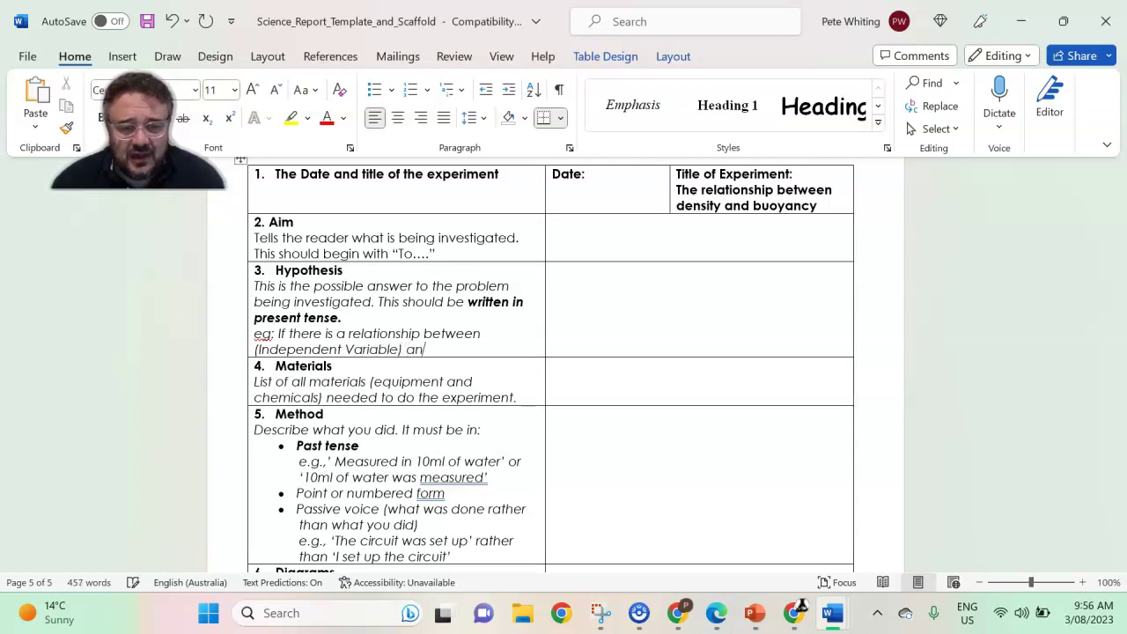
pyautogui.write('d the')
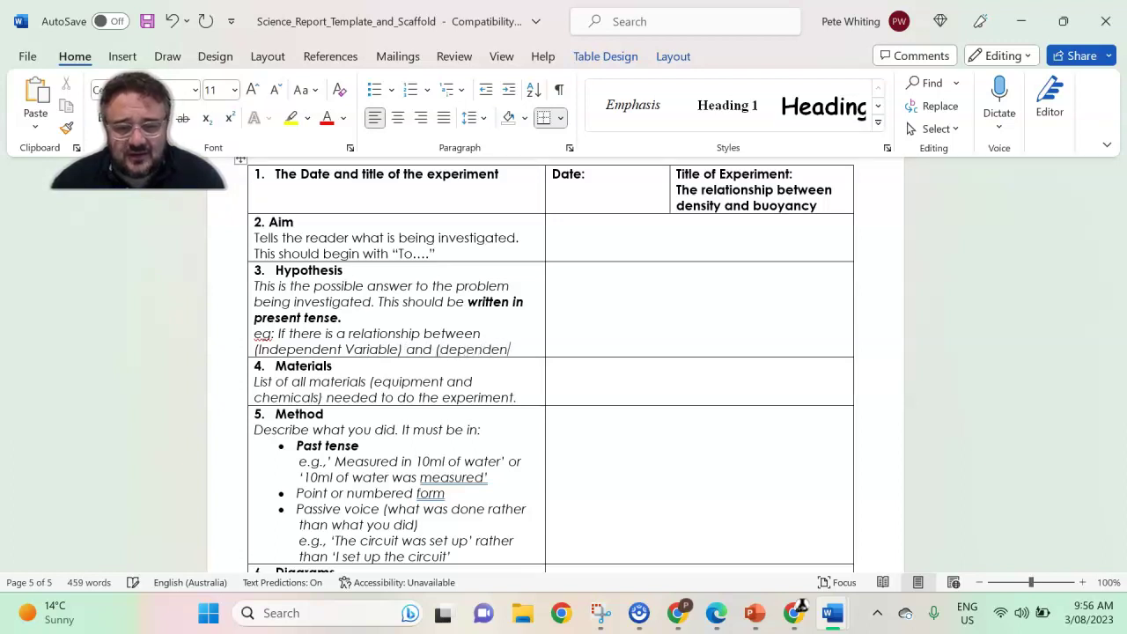
pyautogui.write('able')
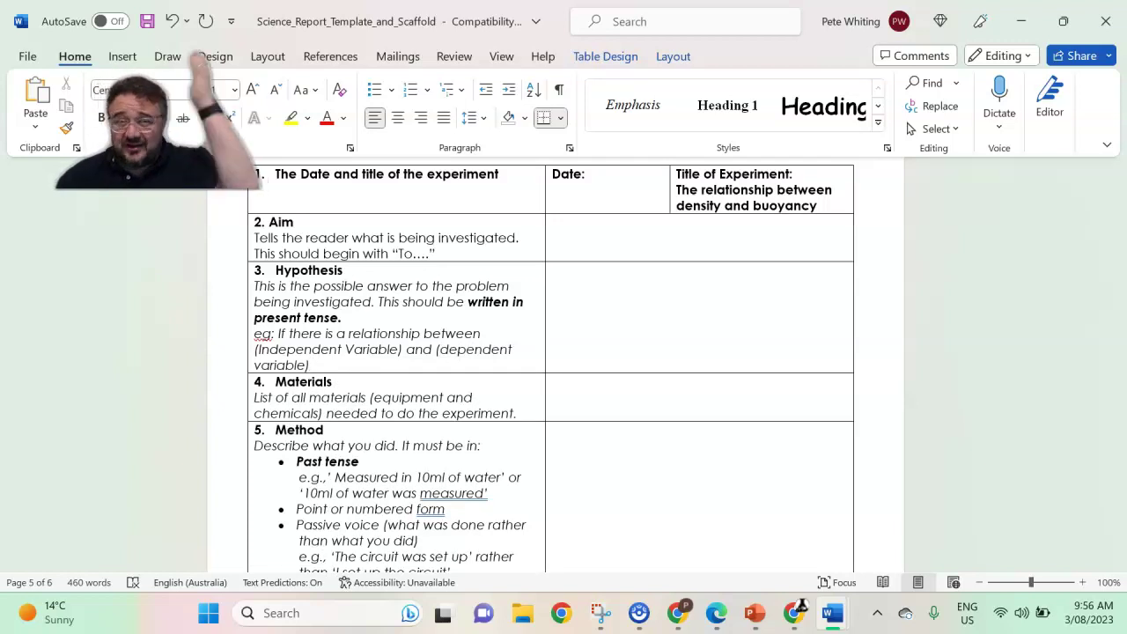
pyautogui.write('), the')
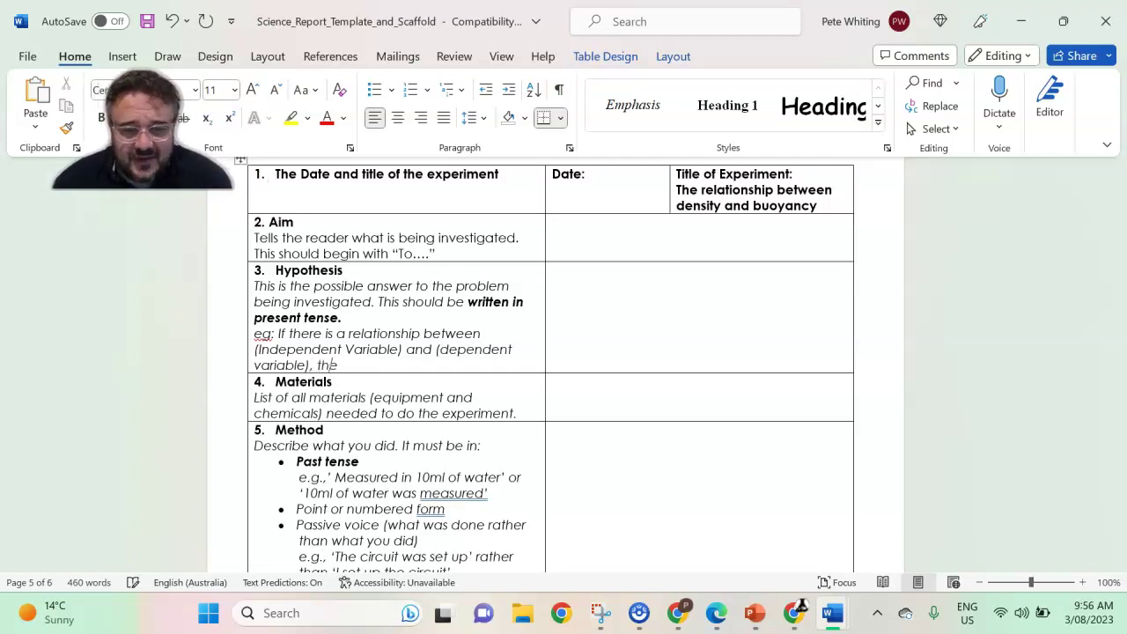
pyautogui.press('BackSpace')
pyautogui.press('BackSpace')
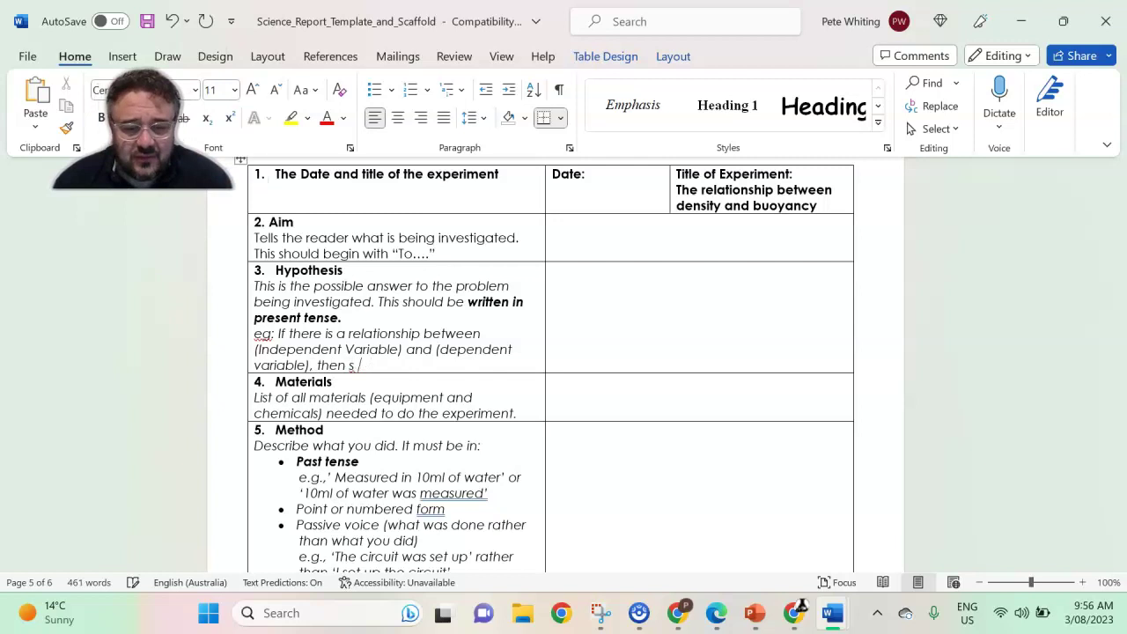
pyautogui.write('the indep')
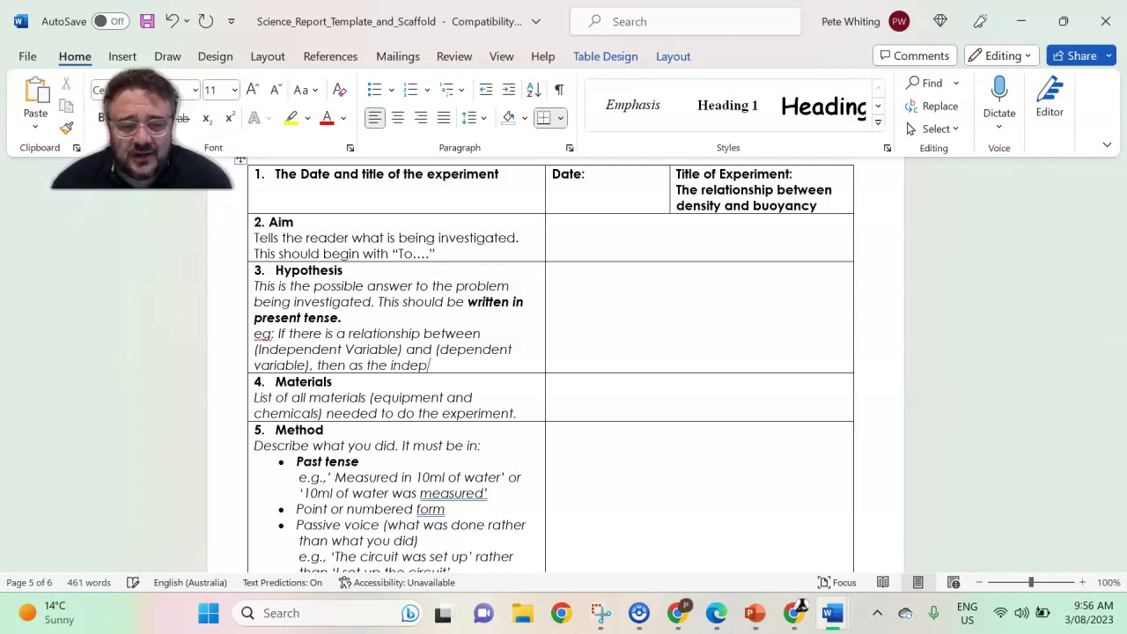
pyautogui.write('endent v')
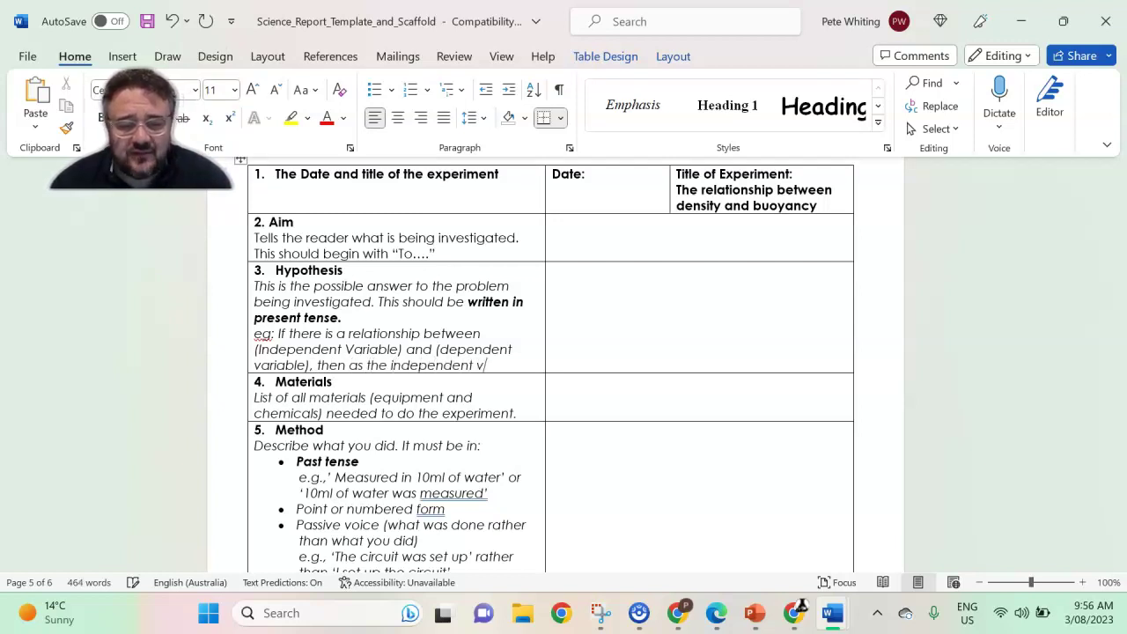
pyautogui.write('ariable in')
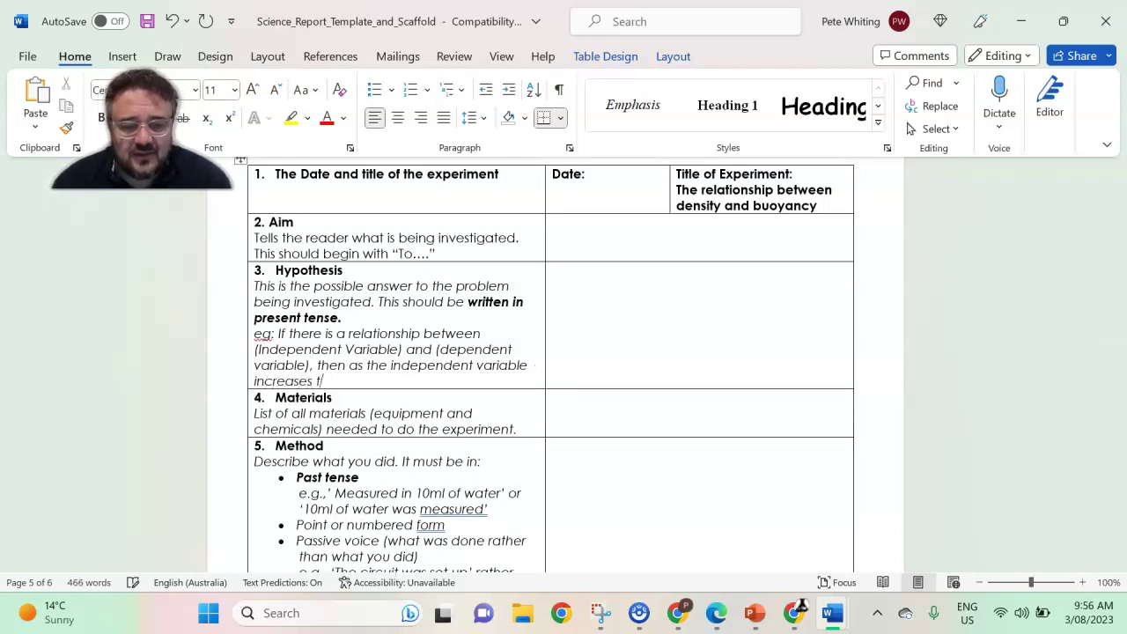
pyautogui.write('creases the dependent')
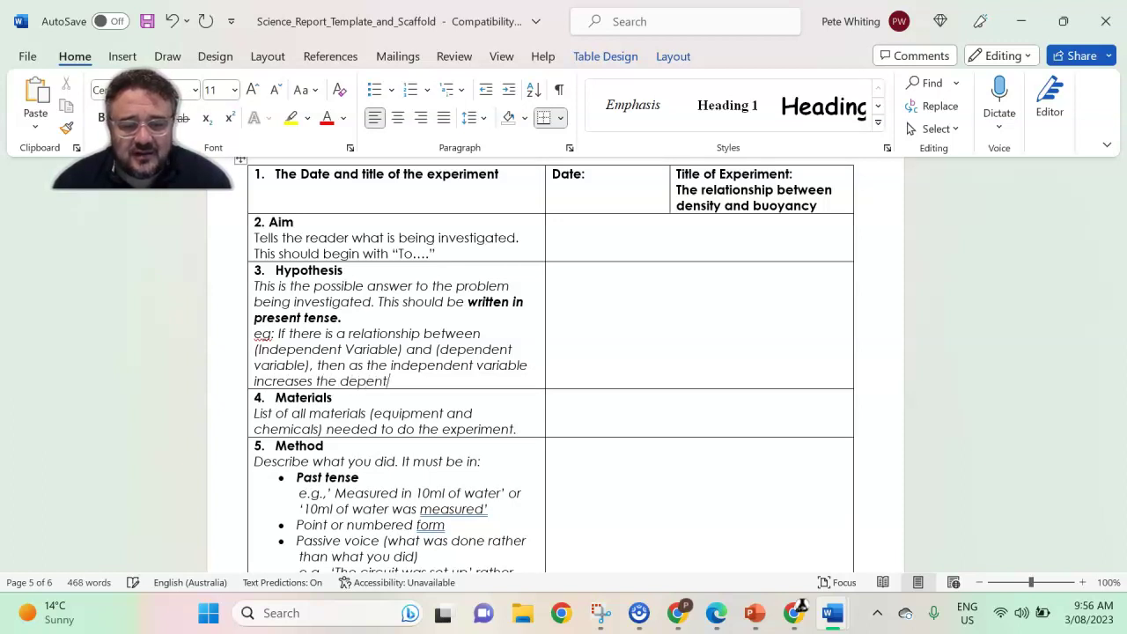
pyautogui.press('BackSpace')
pyautogui.write('dent')
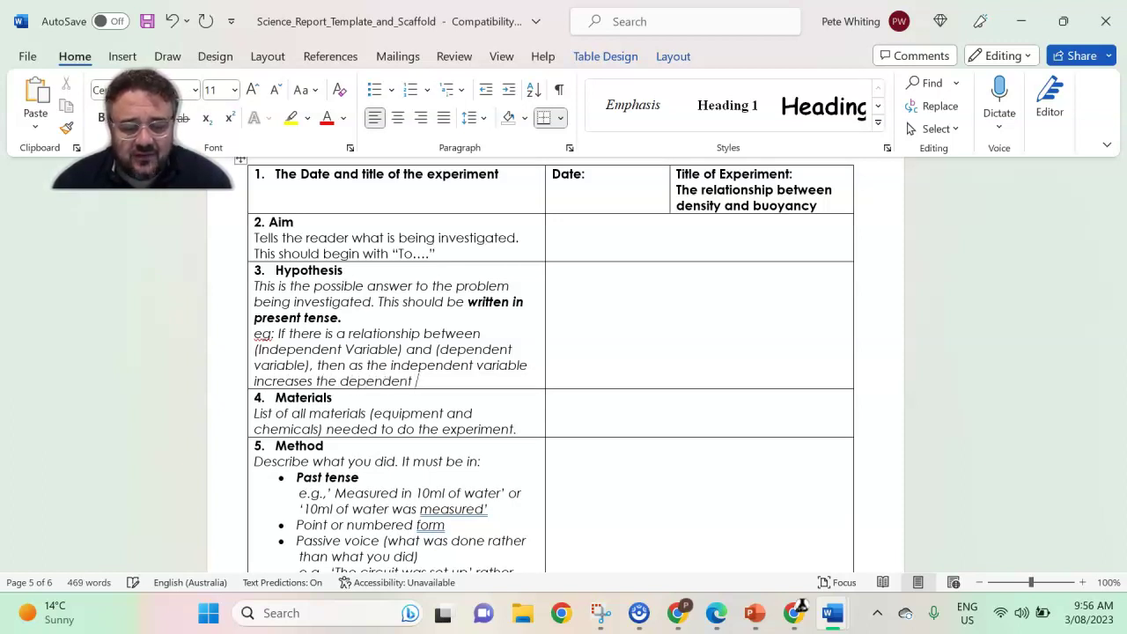
pyautogui.write(' variable will')
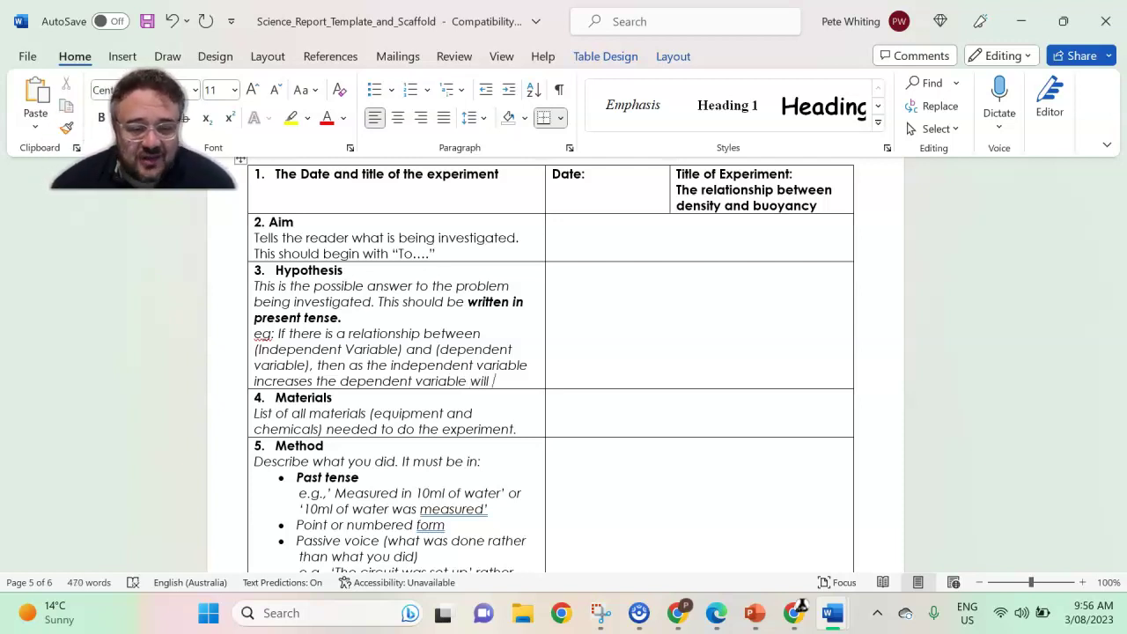
# Step: Scroll past Method and Results to show the empty Discussion and Conclusion rows on page 5
pyautogui.scroll(-3, 191, 367)
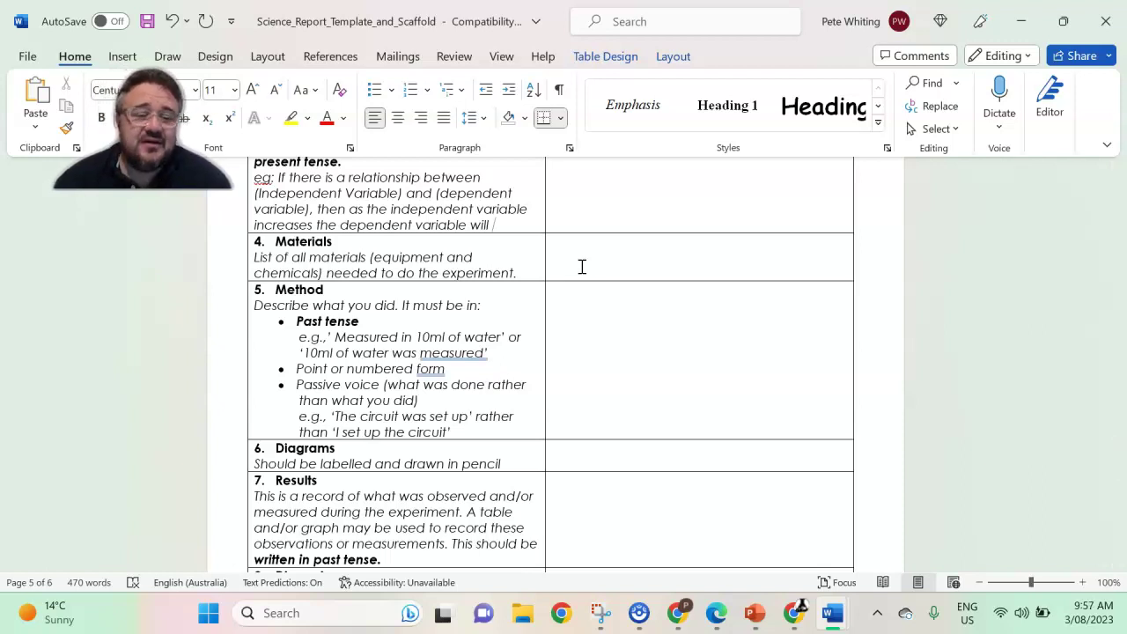
pyautogui.scroll(-1, 582, 266)
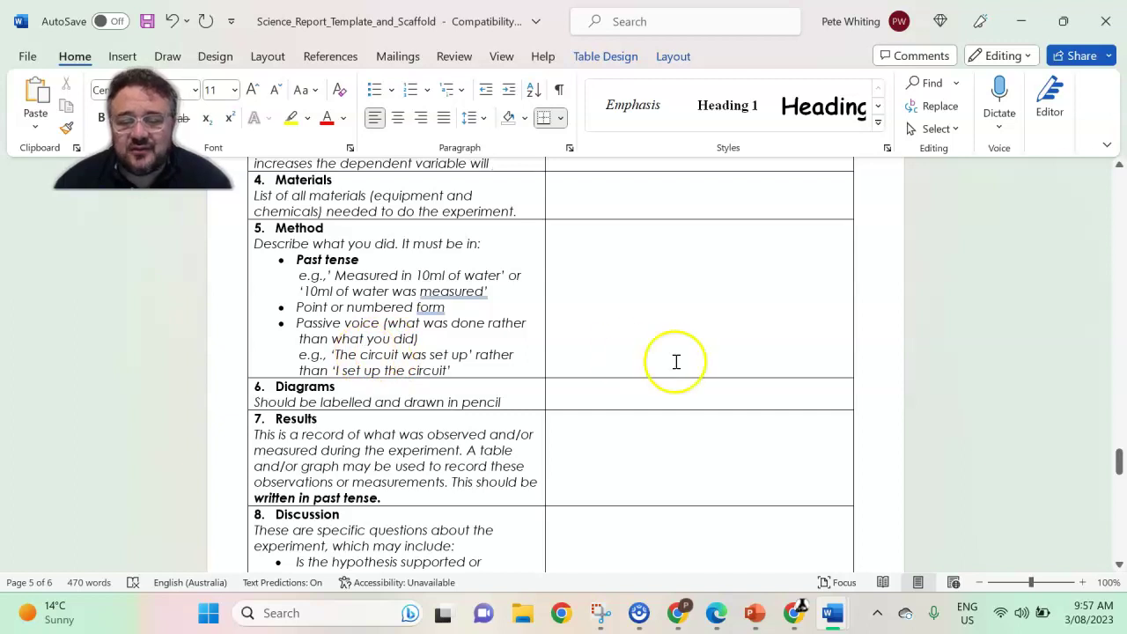
pyautogui.scroll(-1, 414, 422)
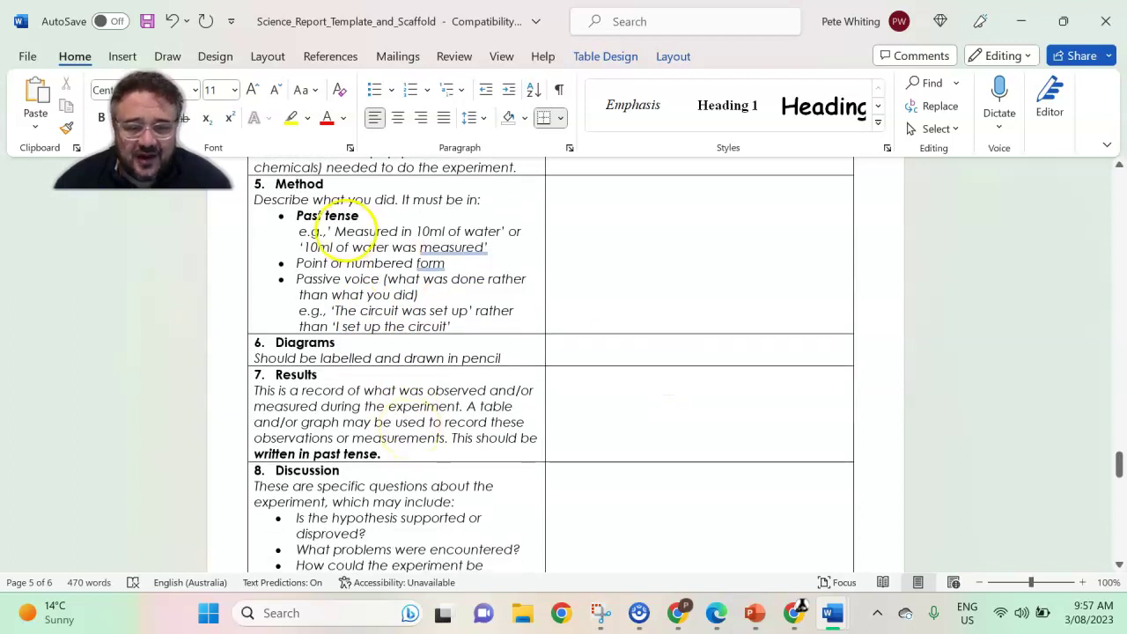
pyautogui.scroll(-1, 416, 352)
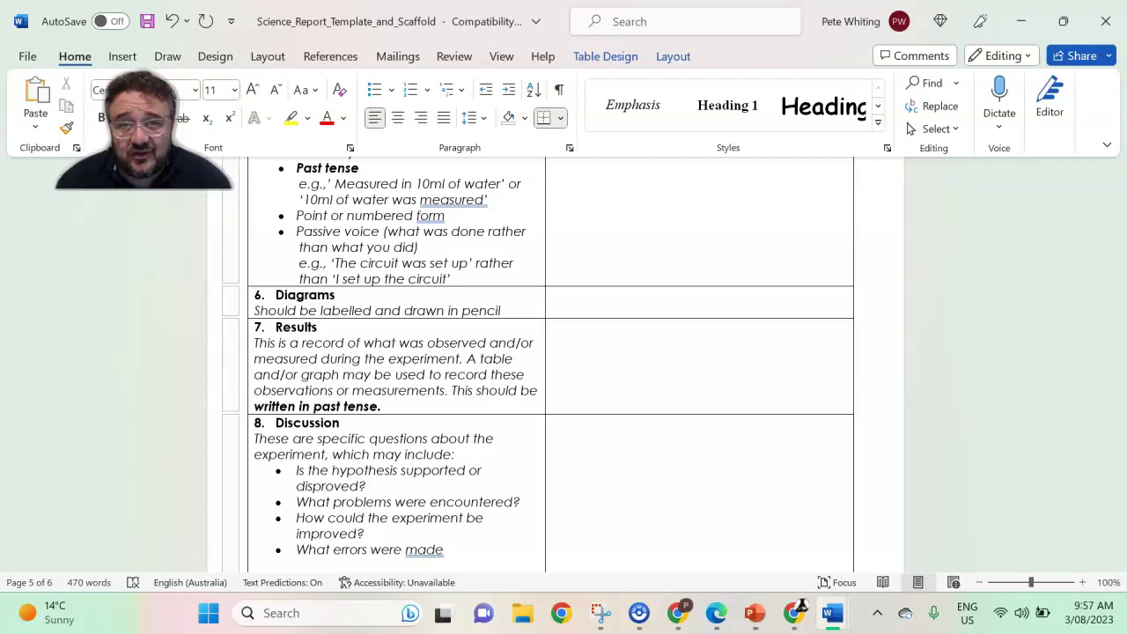
pyautogui.scroll(-1, 433, 360)
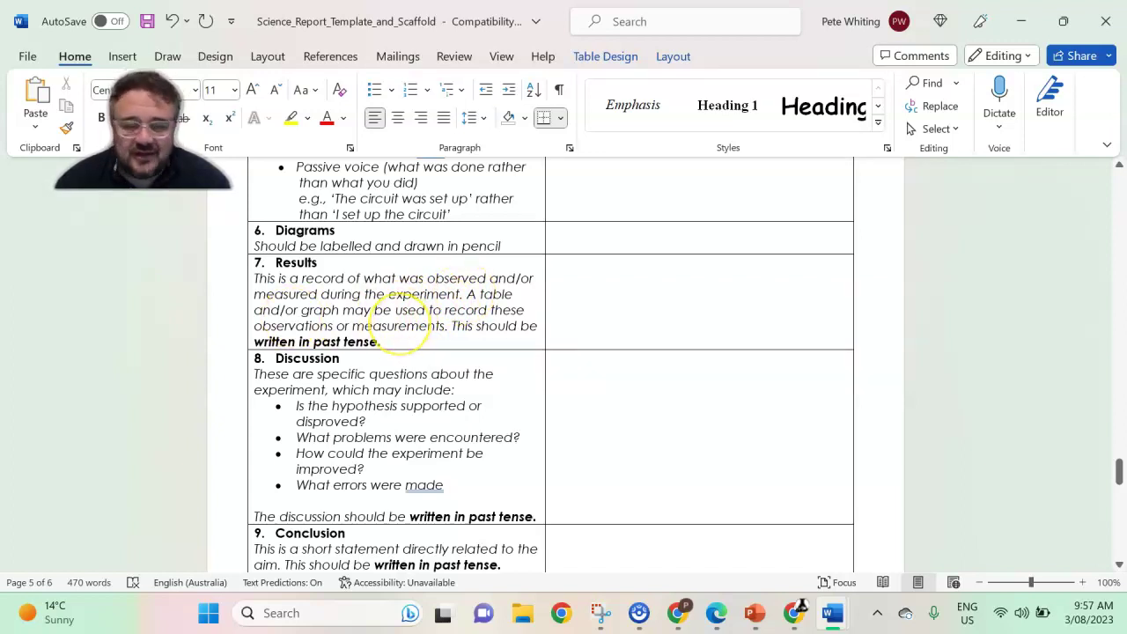
pyautogui.scroll(-2, 401, 324)
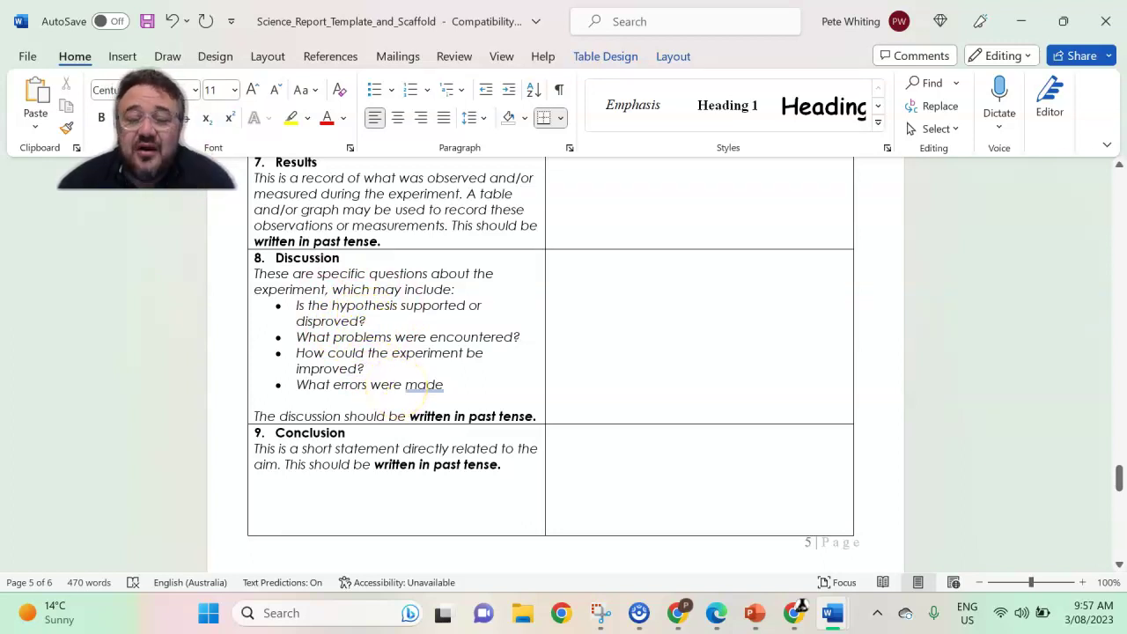
# Step: Add a new bullet after 'What errors were made' reading 'What are the limitations of the experiment, further qu…'
pyautogui.click(457, 393)
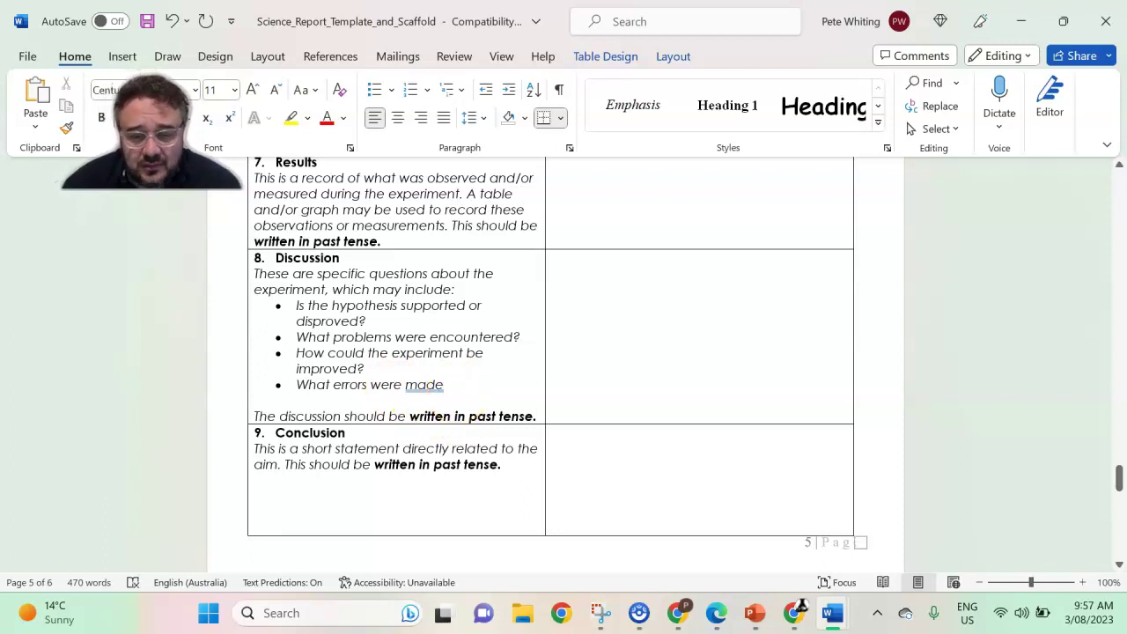
pyautogui.click(453, 388)
pyautogui.press('Return')
pyautogui.write('W')
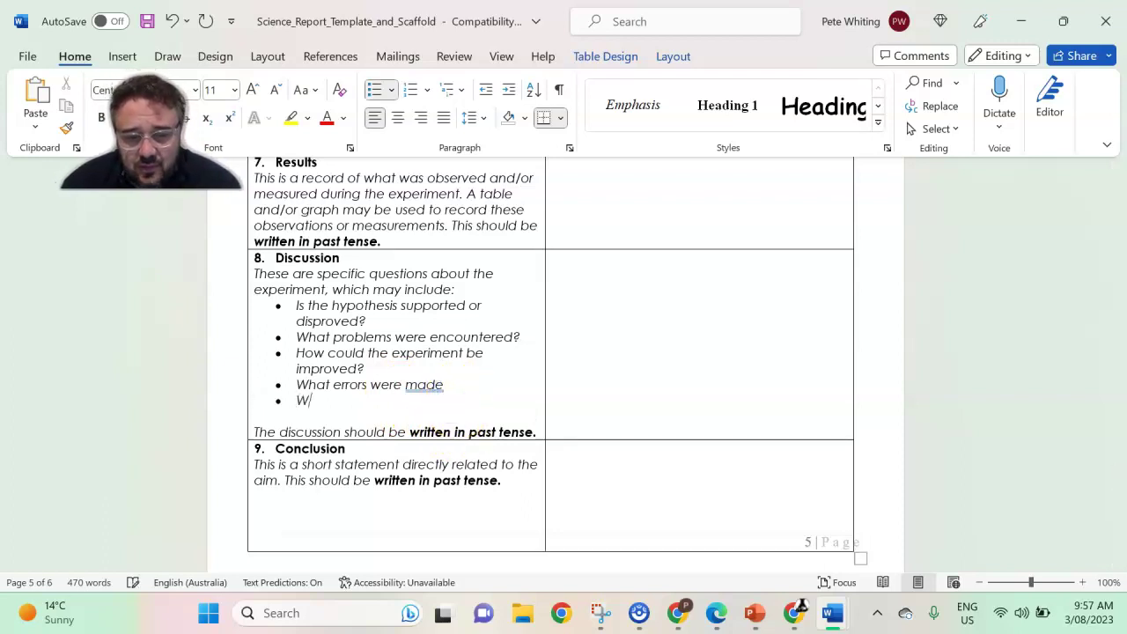
pyautogui.write('hat are ')
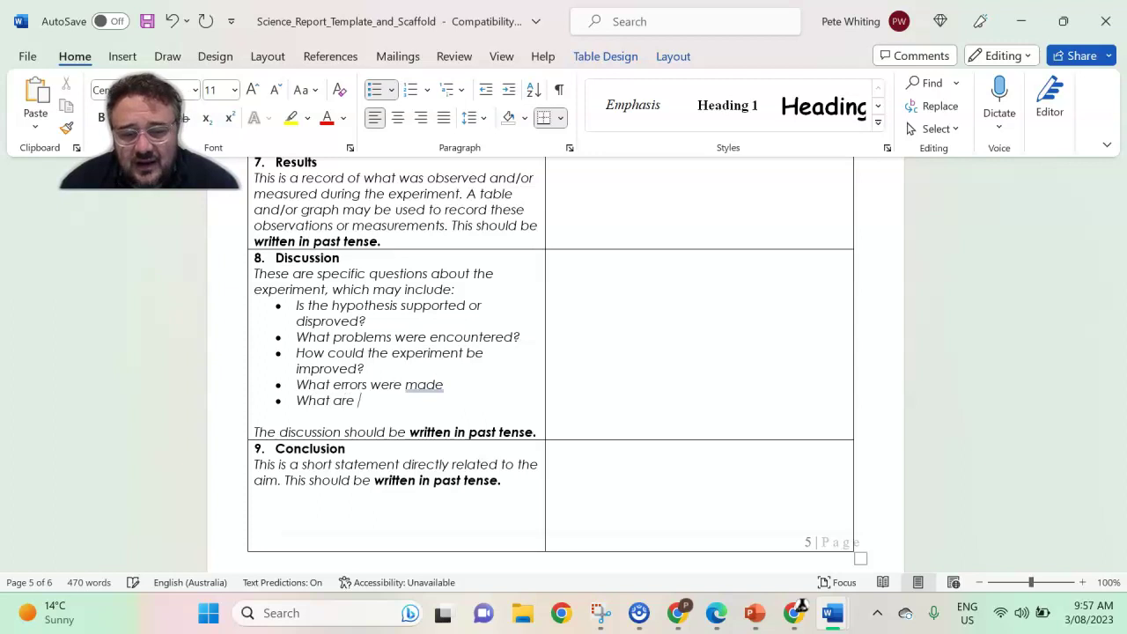
pyautogui.write('the limit')
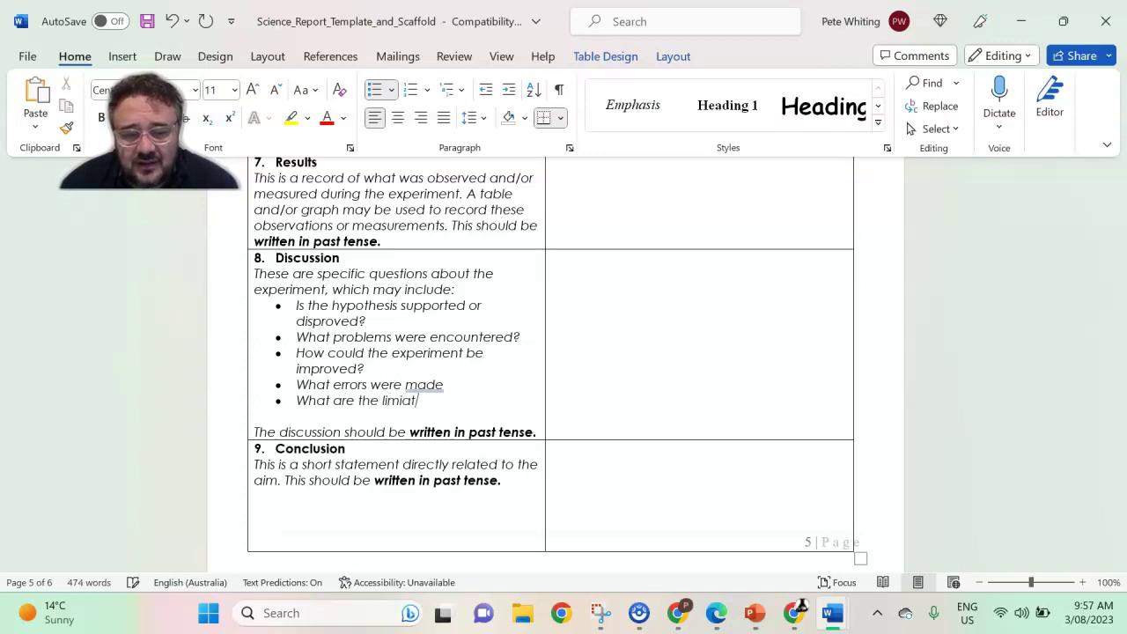
pyautogui.write('ations ')
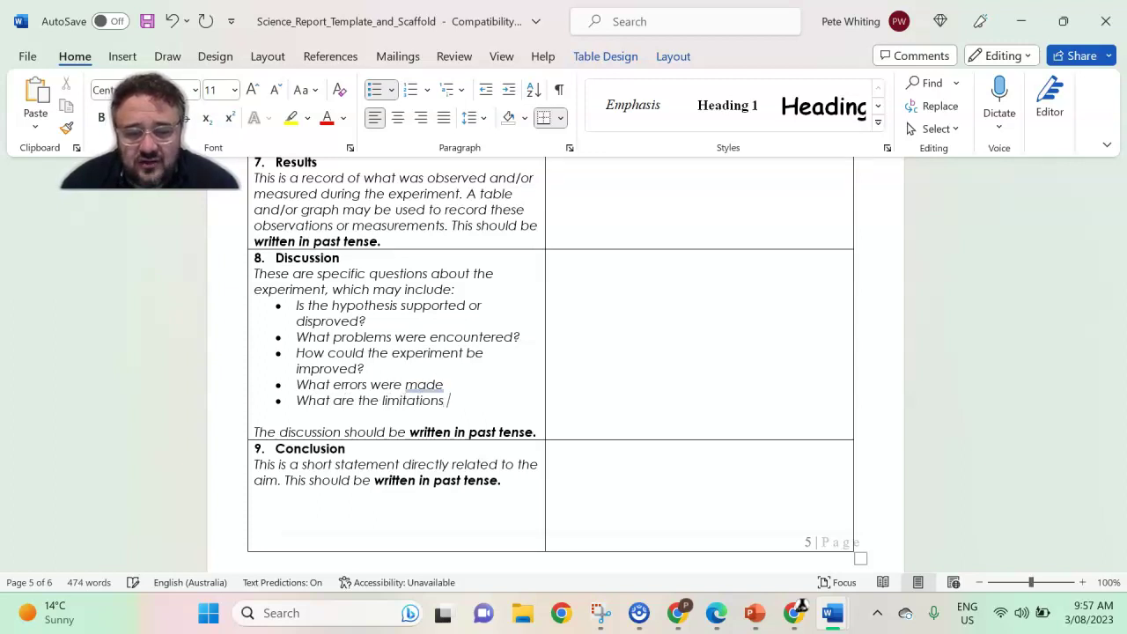
pyautogui.write('of the exper')
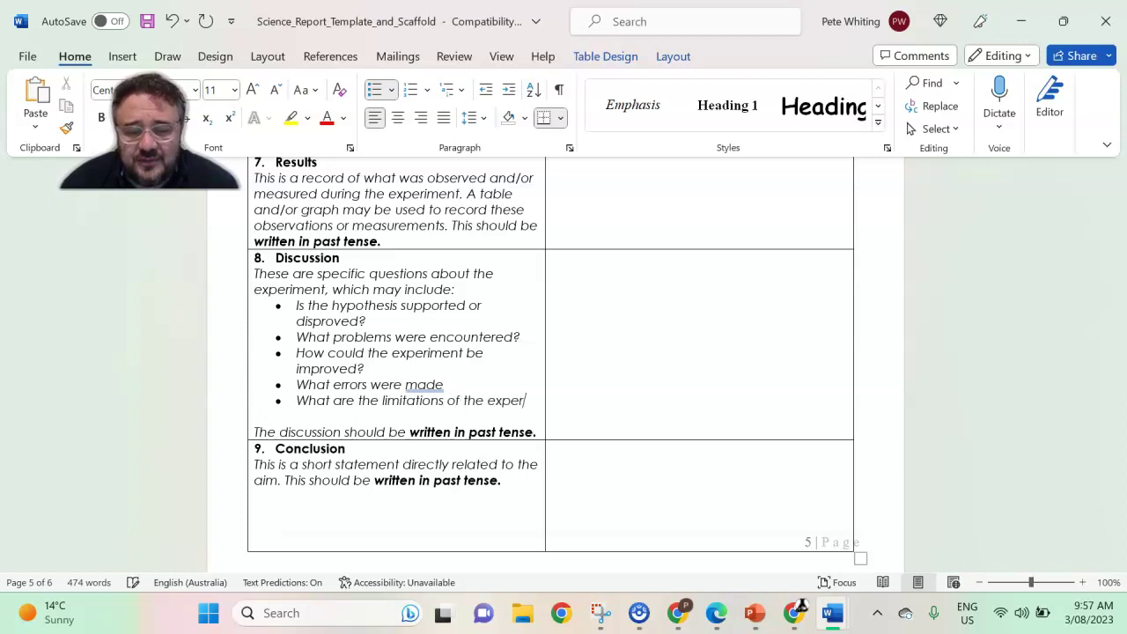
pyautogui.write('iment')
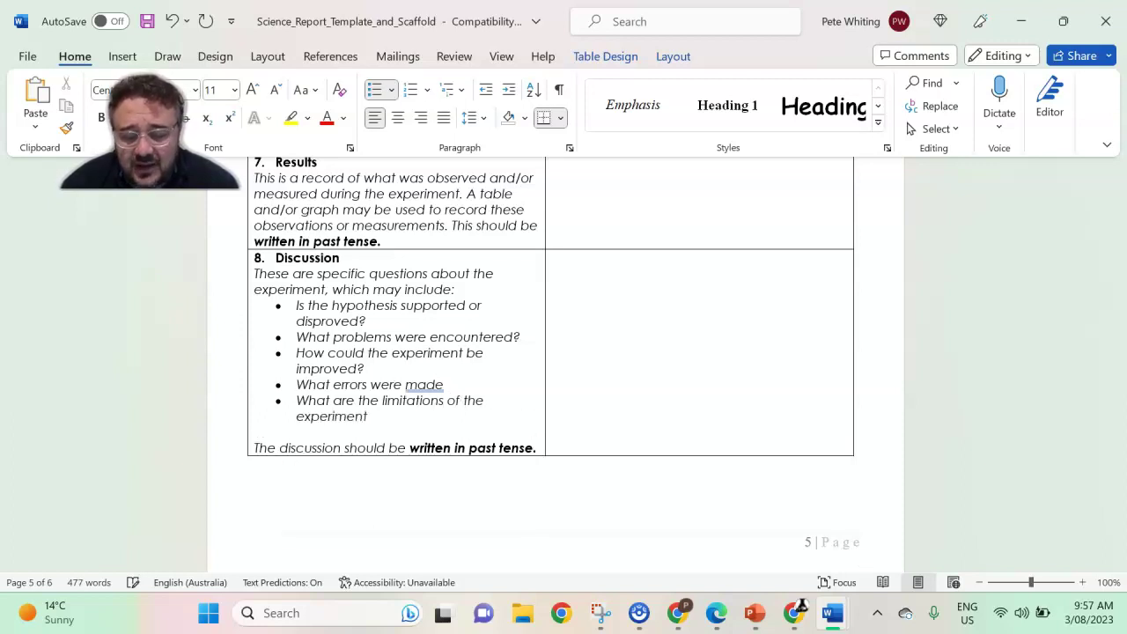
pyautogui.write(', how')
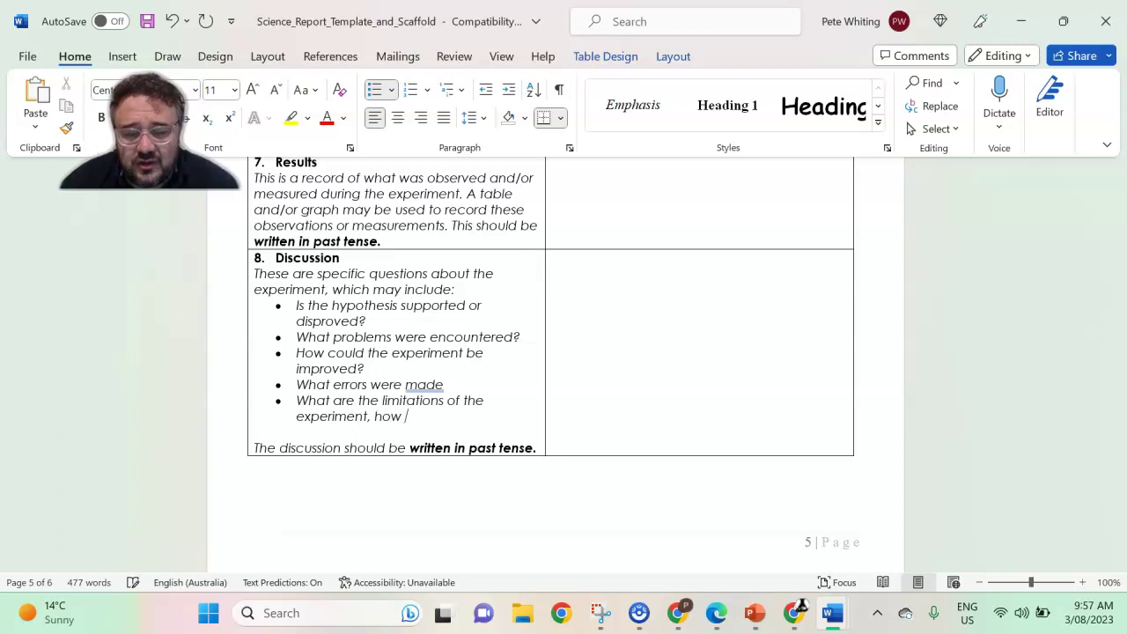
pyautogui.press('BackSpace')
pyautogui.press('BackSpace')
pyautogui.press('BackSpace')
pyautogui.press('BackSpace')
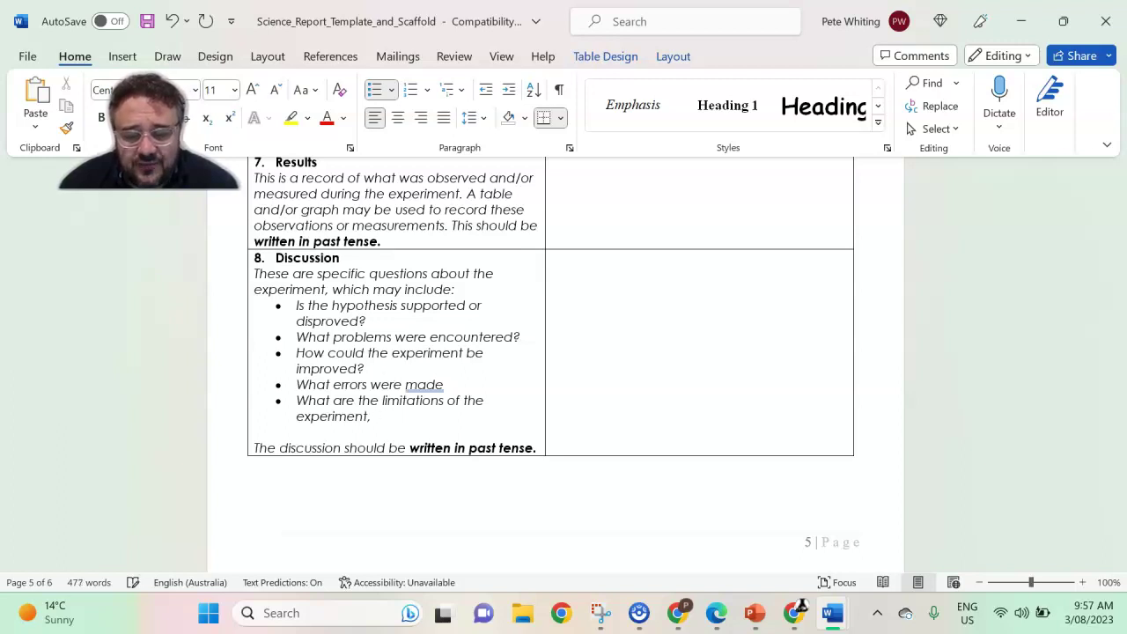
pyautogui.write('further qui')
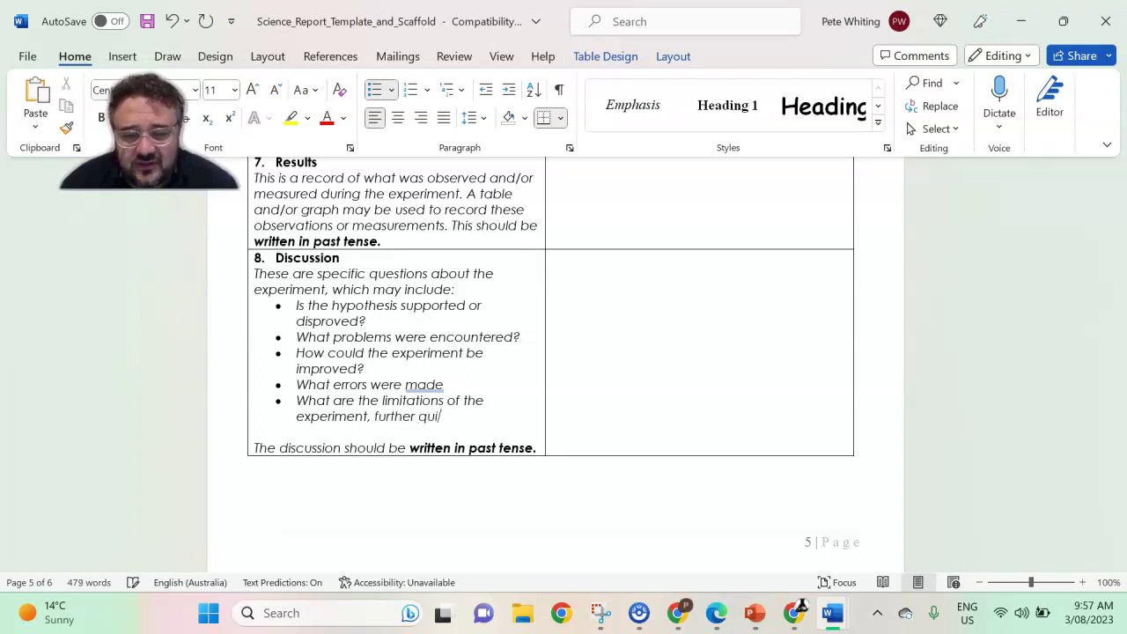
pyautogui.press('BackSpace')
# Step: Finish the word 'questions' in the limitations bullet, then scroll back to the SCIENCE REPORT TEMPLATE title
pyautogui.write('estions')
pyautogui.scroll(-6, 396, 378)
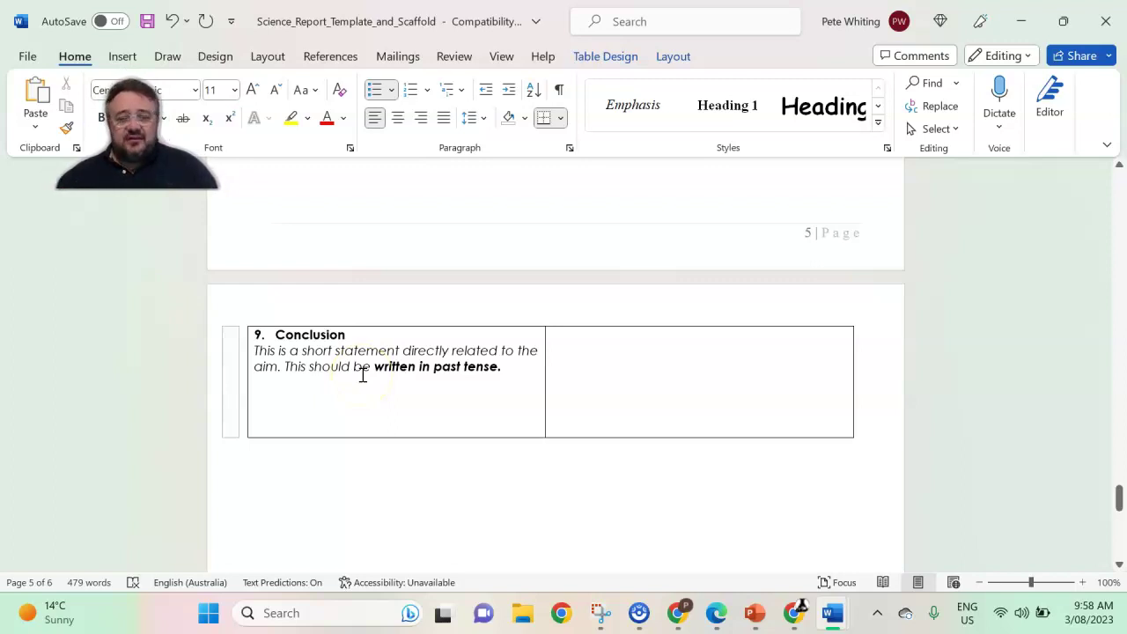
pyautogui.scroll(-4, 363, 374)
pyautogui.scroll(8, 363, 375)
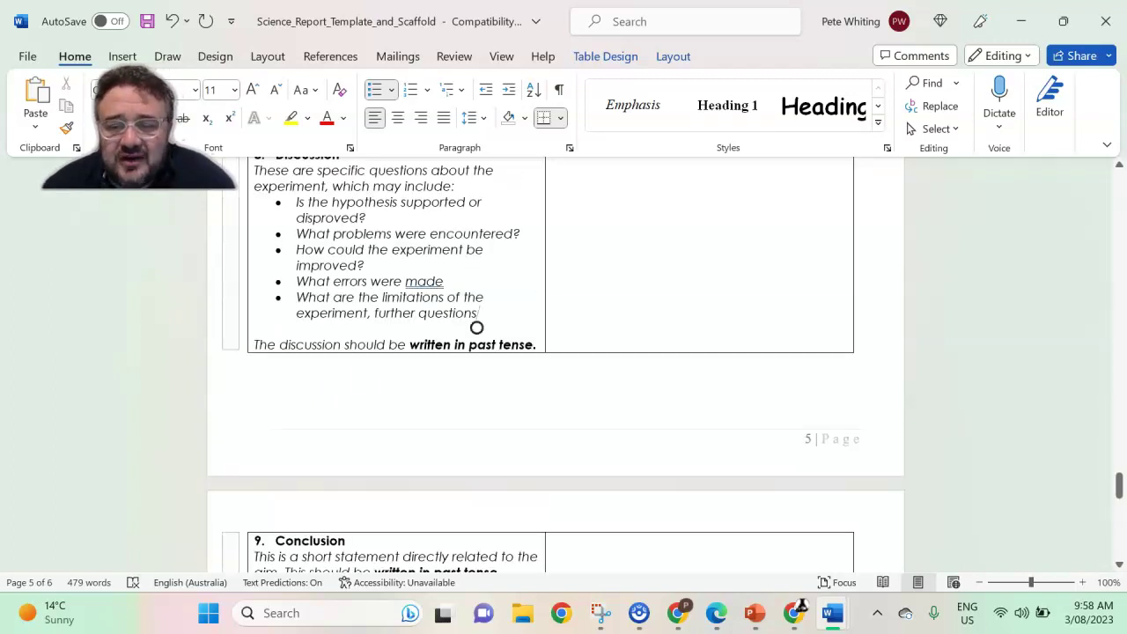
pyautogui.scroll(15, 363, 374)
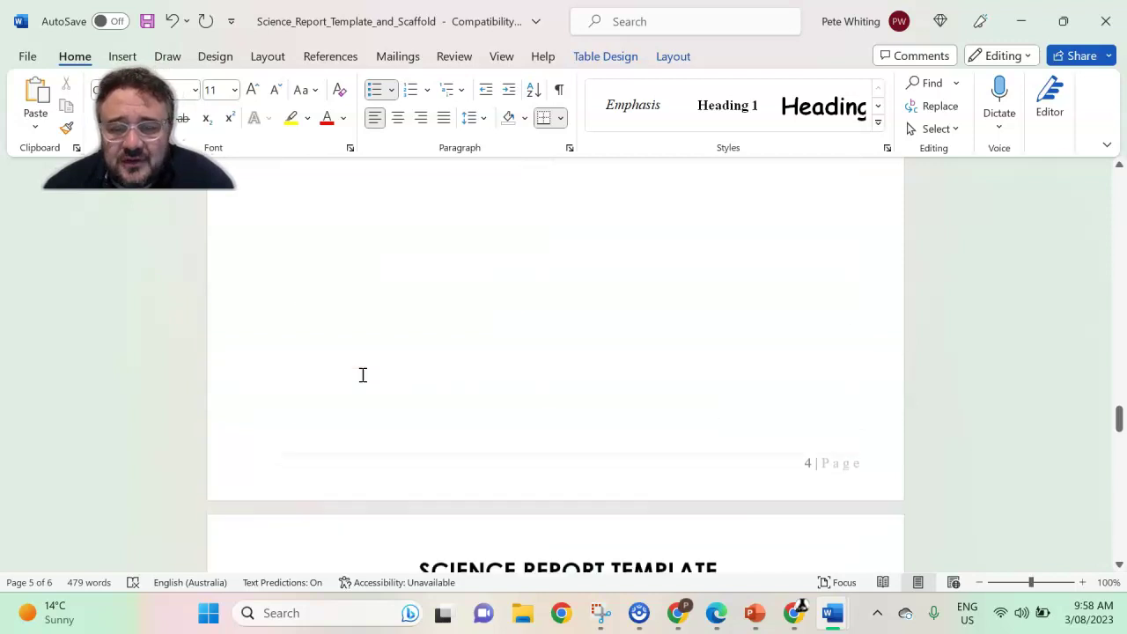
pyautogui.scroll(-8, 363, 374)
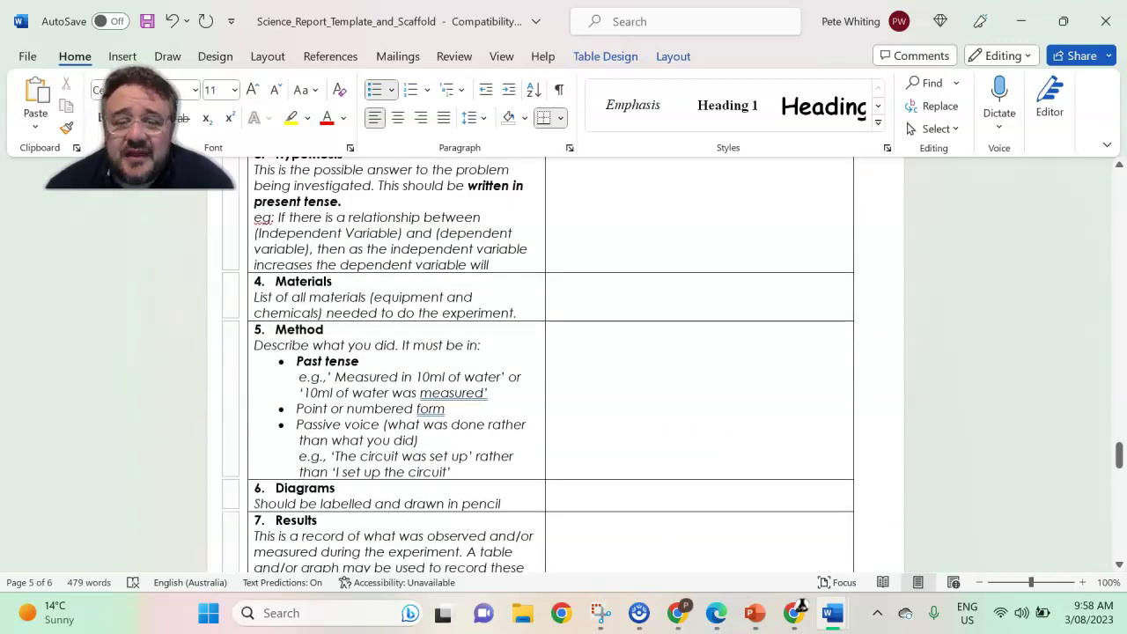
pyautogui.scroll(5, 363, 374)
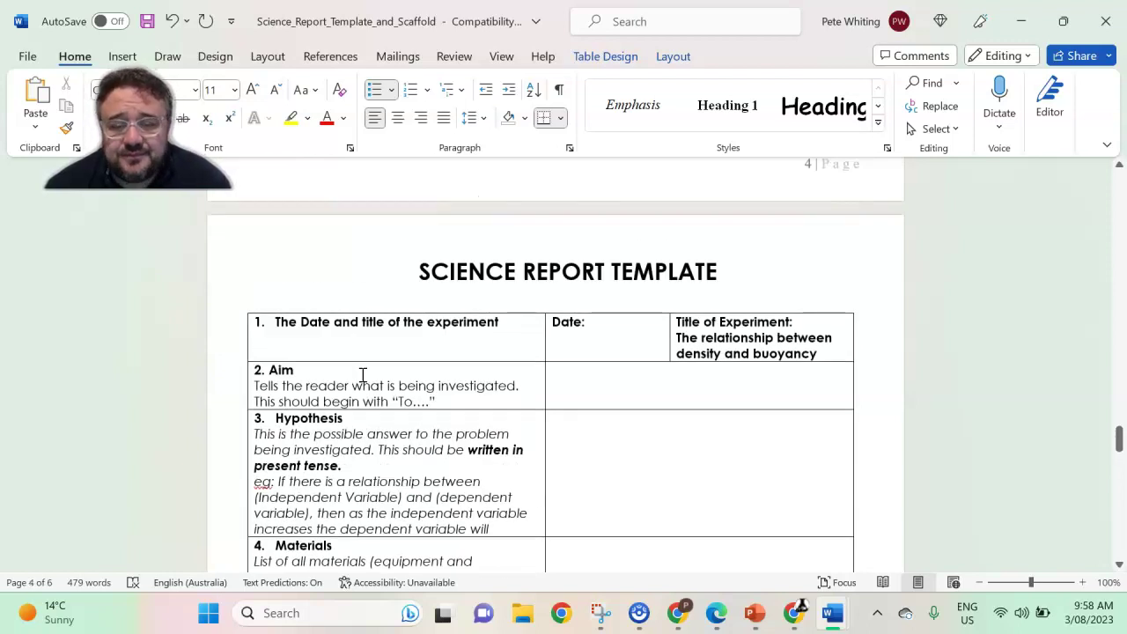